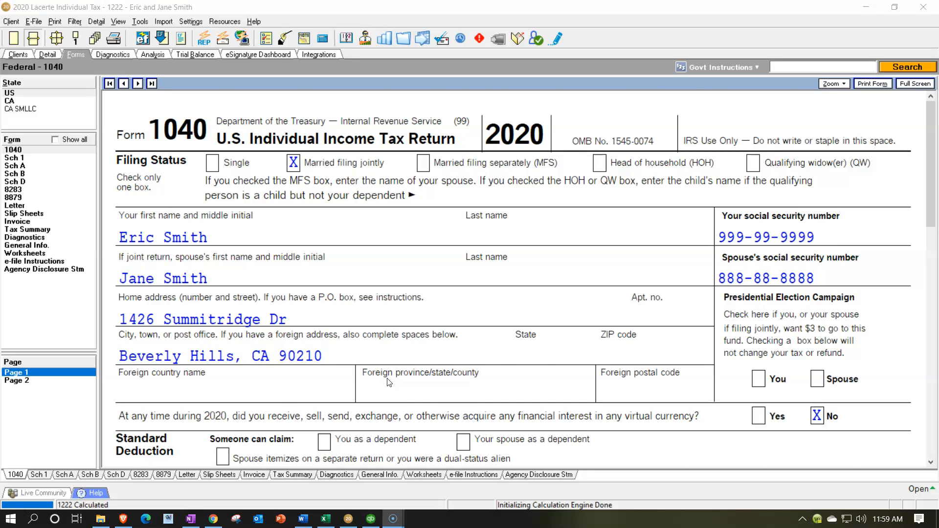
- Examine page 1 of Form 1040 from total income through adjusted gross income, deductions and taxable income
scroll(390, 382, "down", 10)
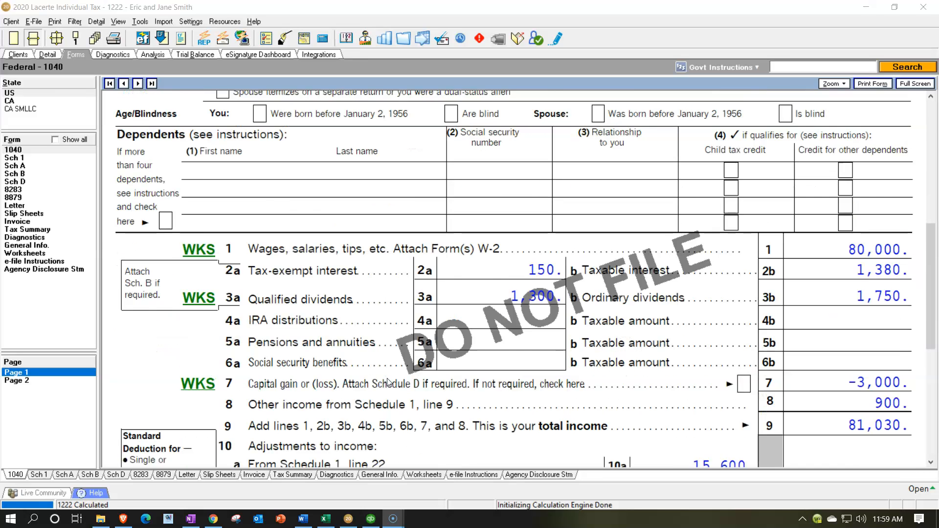
scroll(389, 382, "down", 3)
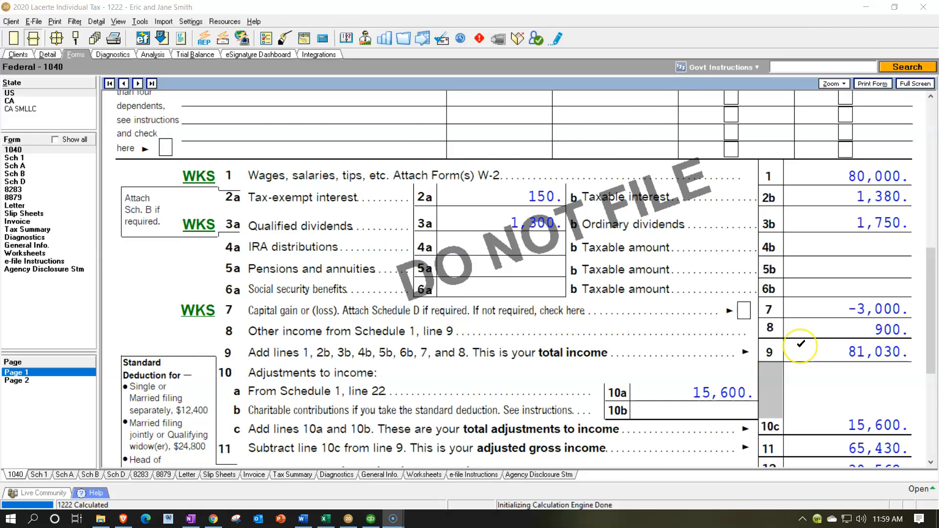
scroll(801, 348, "down", 3)
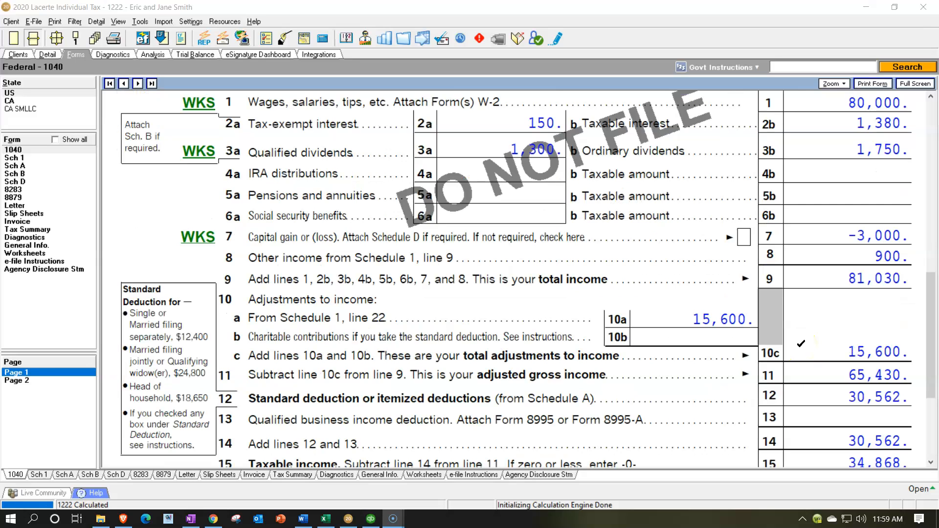
scroll(801, 343, "down", 3)
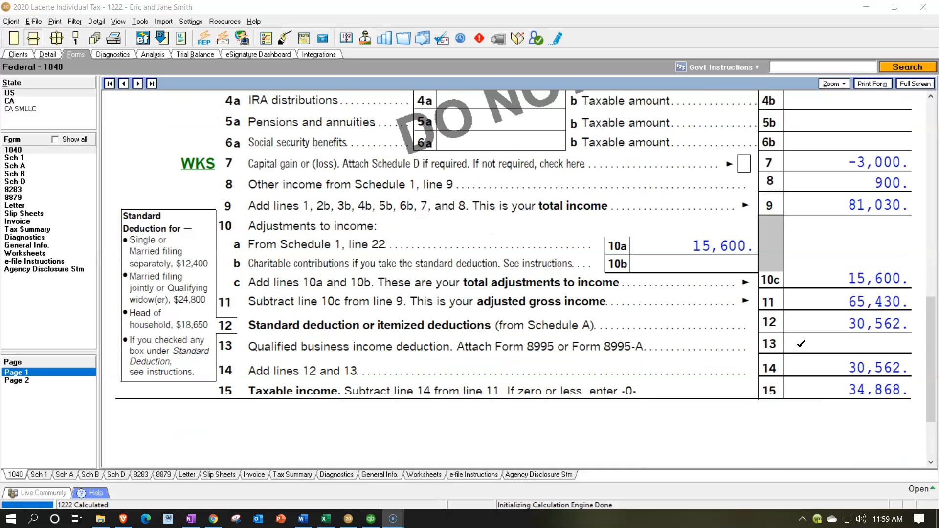
left_click(801, 302)
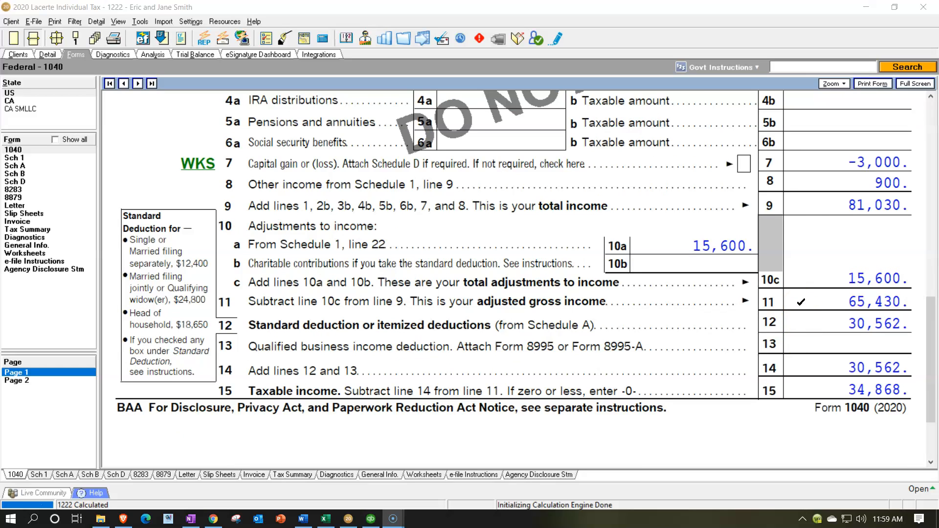
left_click(804, 321)
left_click(807, 374)
- List all available federal forms and open Schedule C to examine its income, expense and net profit lines
left_click(54, 140)
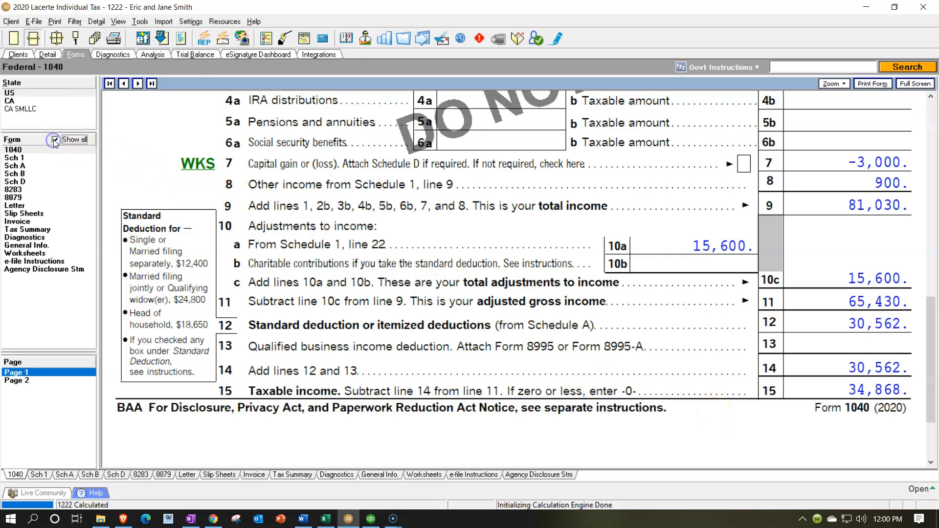
left_click(14, 269)
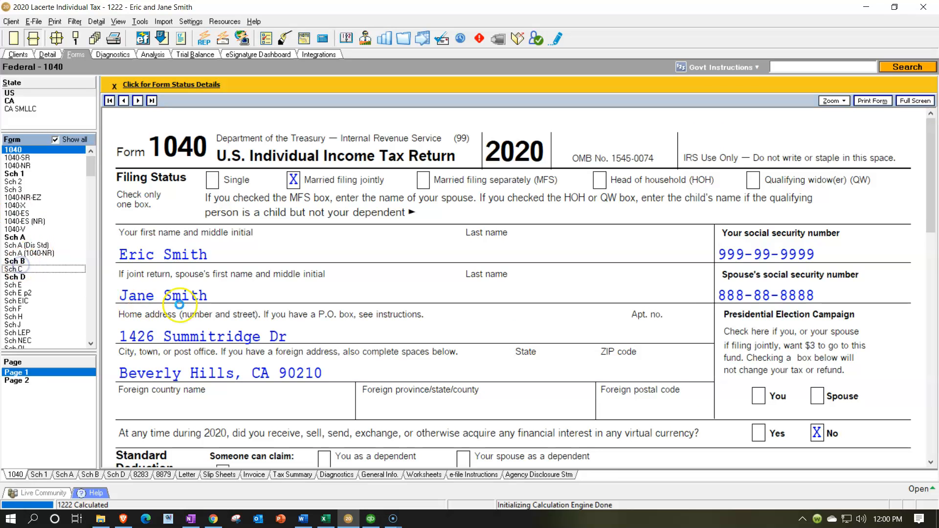
scroll(440, 311, "down", 12)
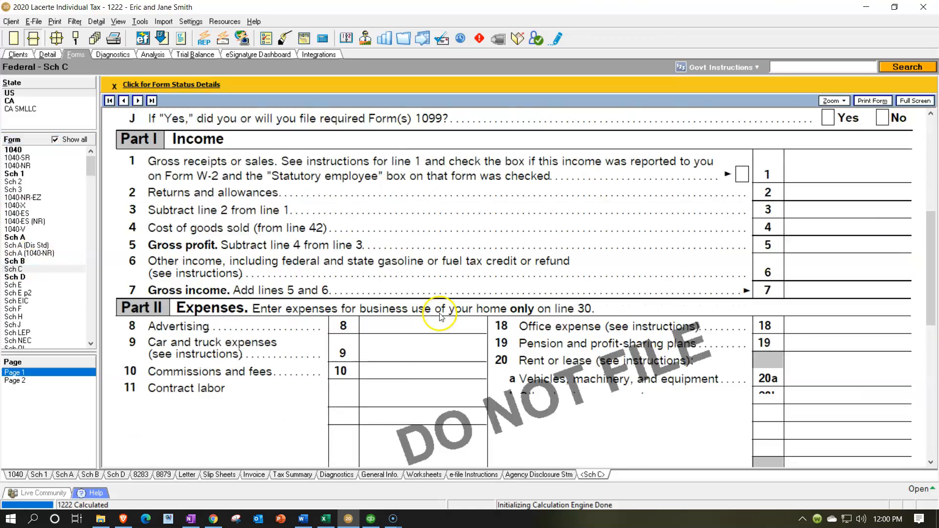
scroll(440, 316, "down", 3)
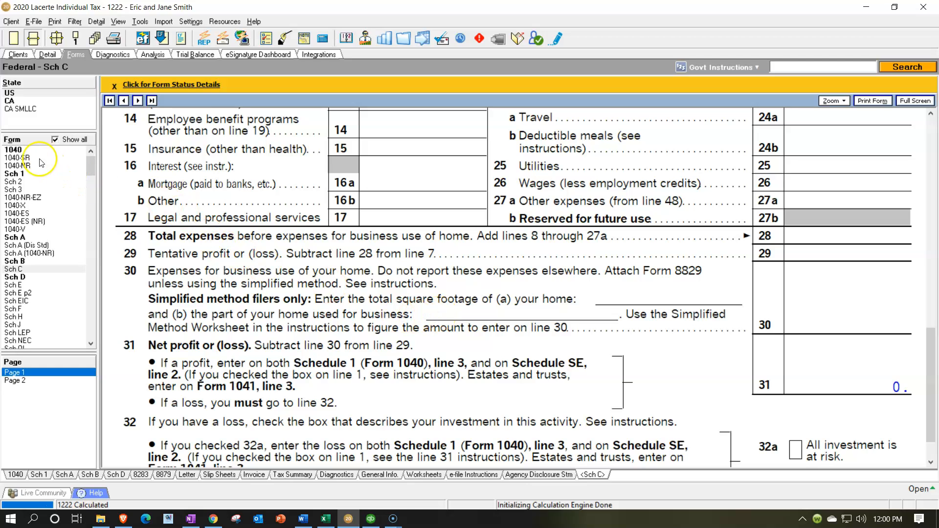
- Return to Form 1040 and examine its income and deduction lines on page 1 and the tax lines on page 2
left_click(23, 153)
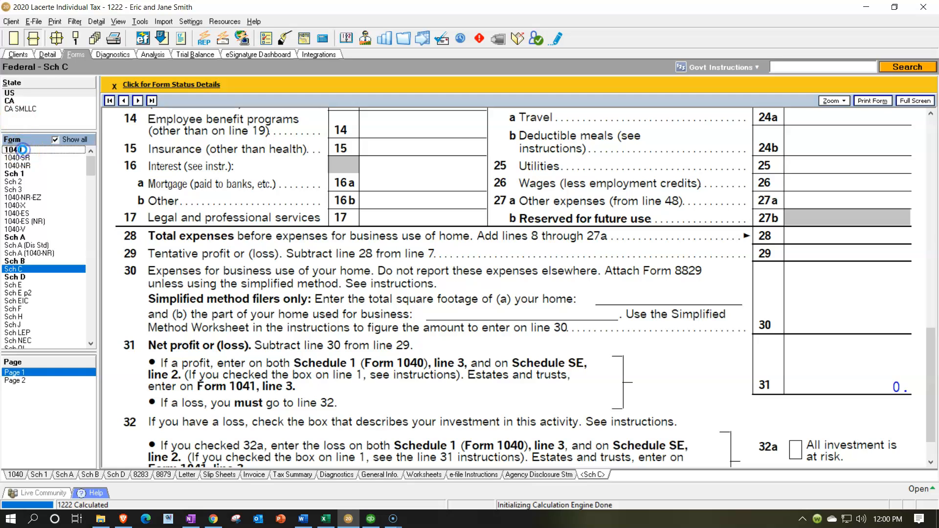
scroll(638, 310, "down", 15)
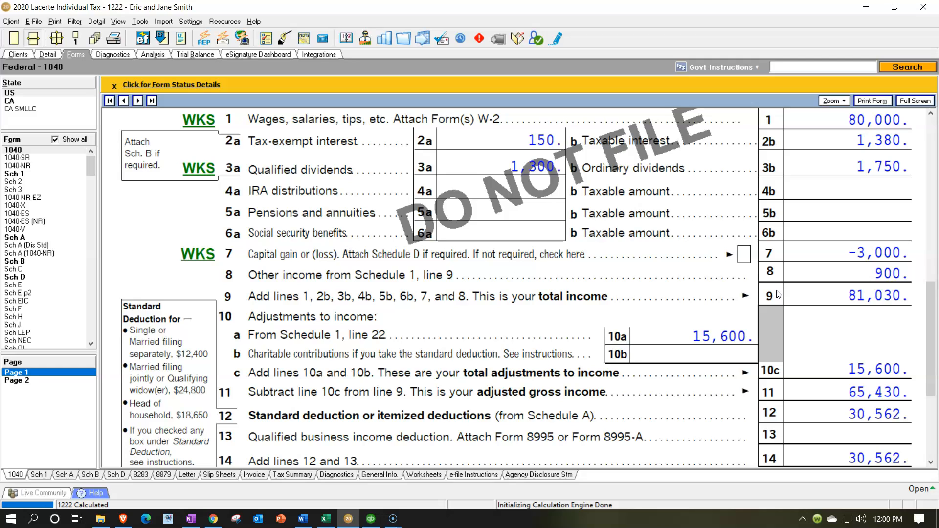
left_click(56, 385)
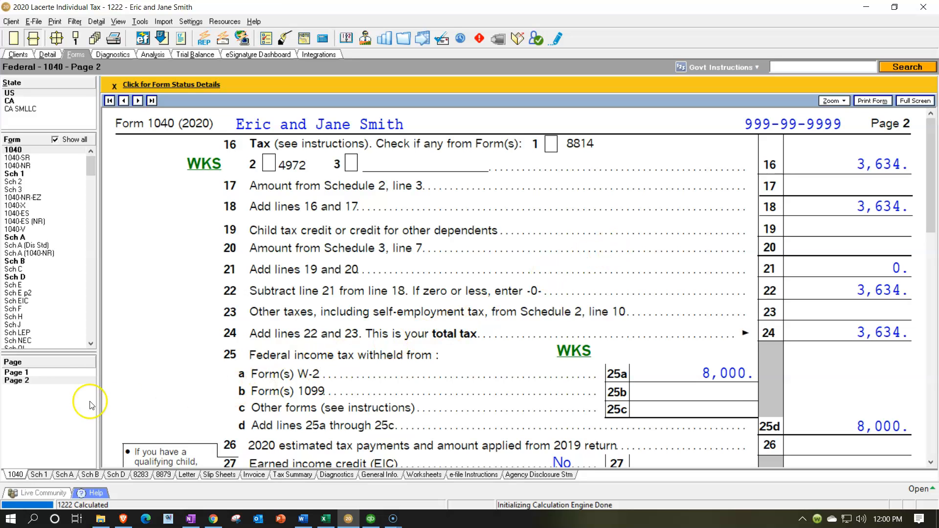
left_click(40, 373)
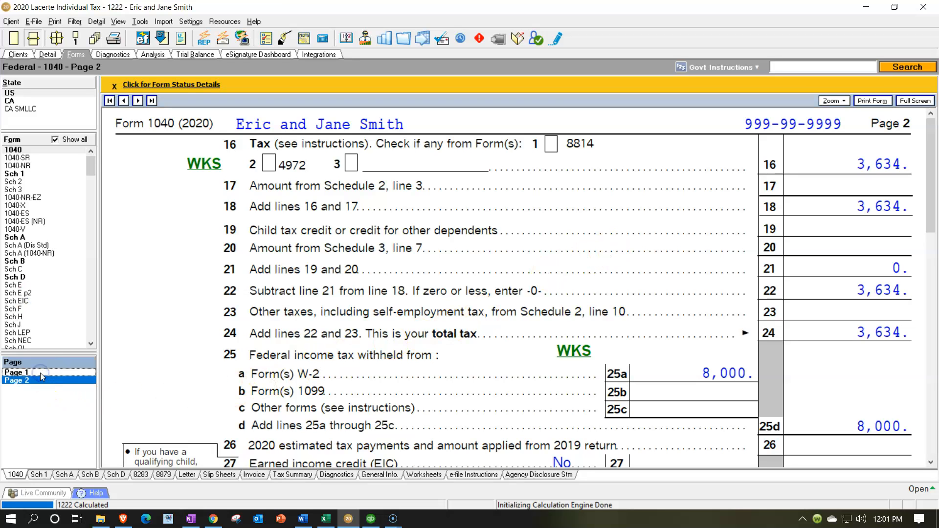
scroll(479, 307, "down", 15)
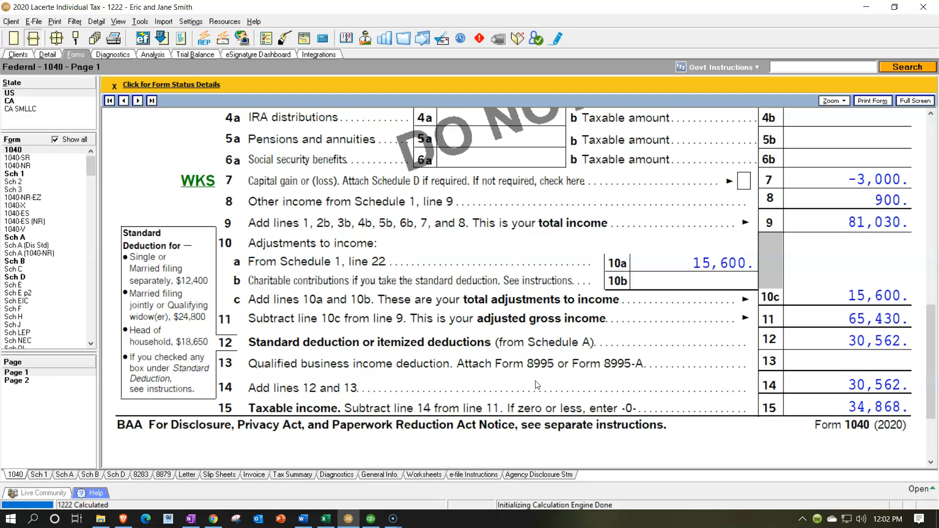
scroll(537, 385, "up", 10)
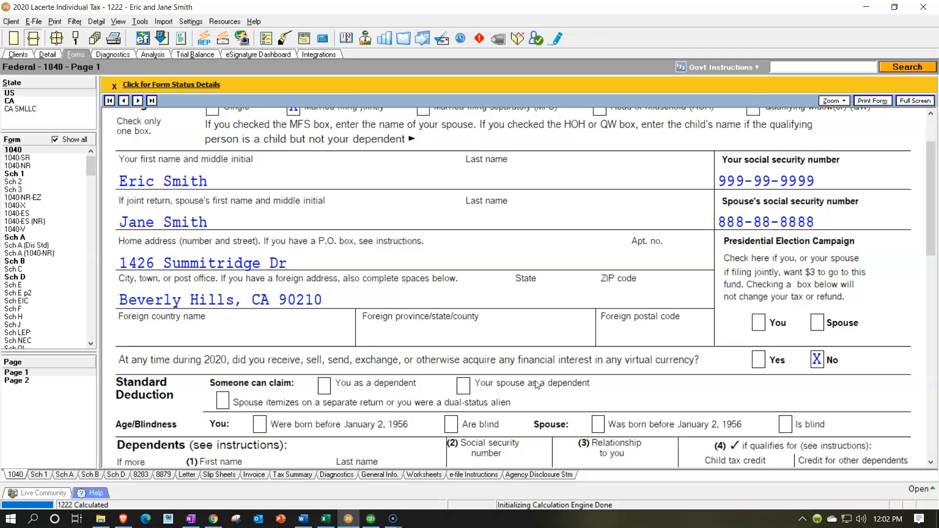
left_click(464, 386)
left_click(463, 386)
- Review the Sch C Profit & Loss report in QuickBooks and select the Income row of the Tax Formula sheet in Excel
left_click(372, 518)
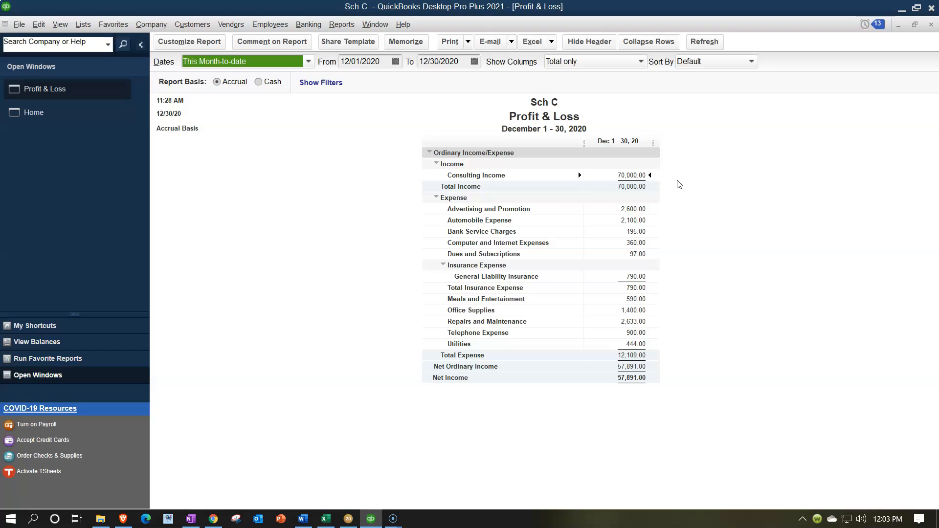
left_click(668, 269)
left_click(326, 520)
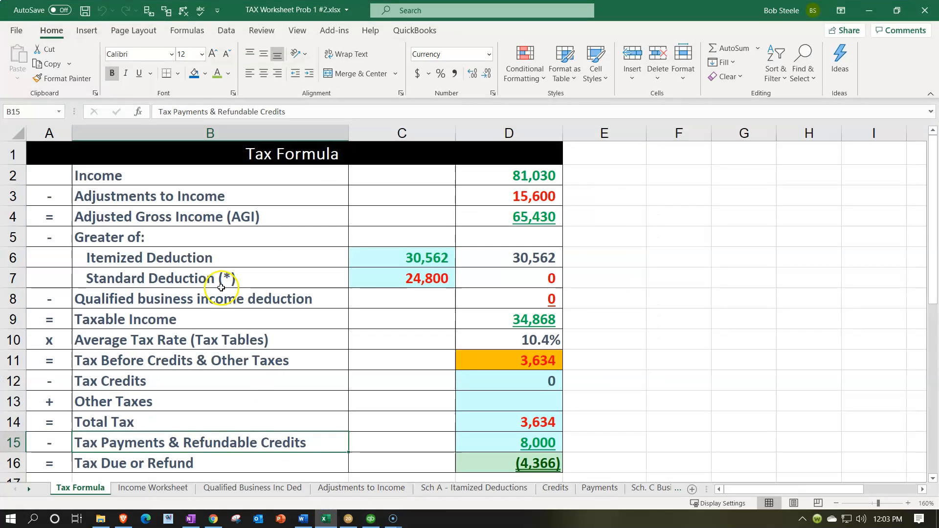
left_click_drag(288, 176, 497, 184)
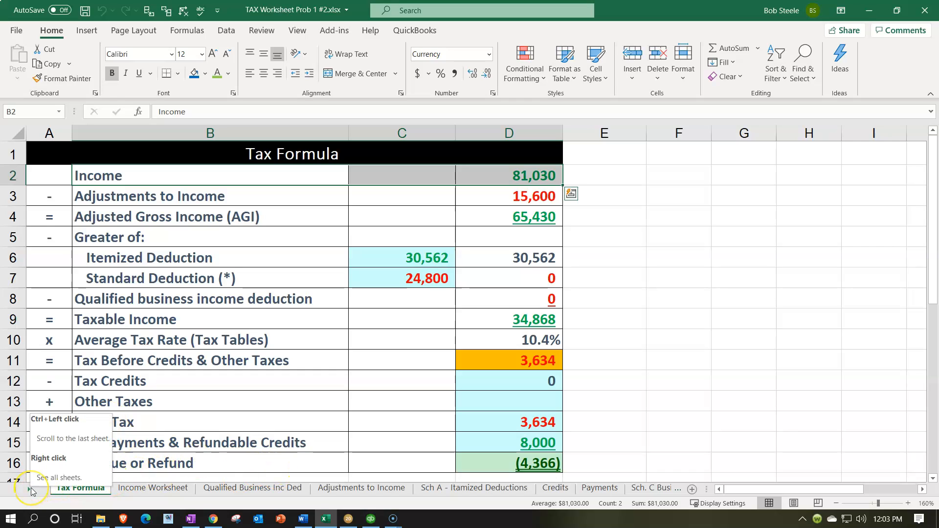
- Open the Sch. C Business Income sheet and examine its income, cost of goods sold, business expenses and net income sections
left_click(31, 490)
left_click(30, 490)
left_click(30, 489)
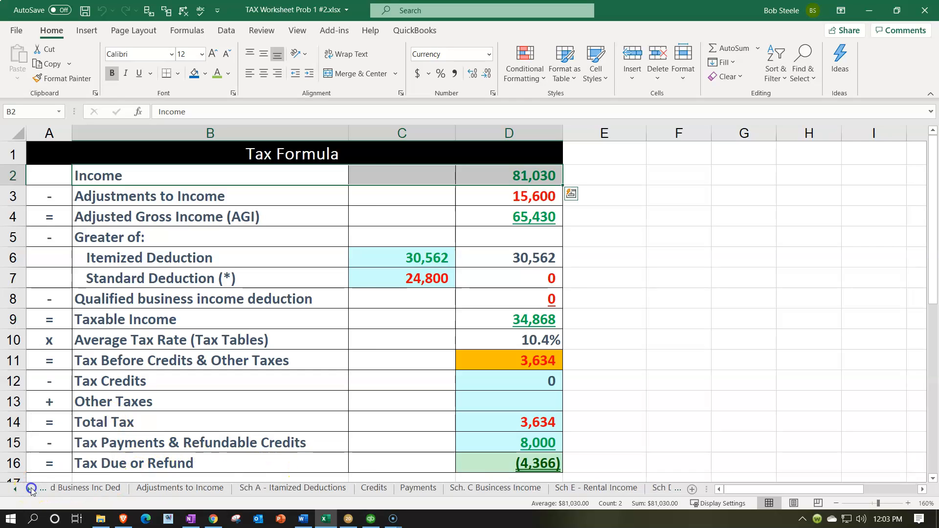
left_click(383, 489)
left_click(342, 370)
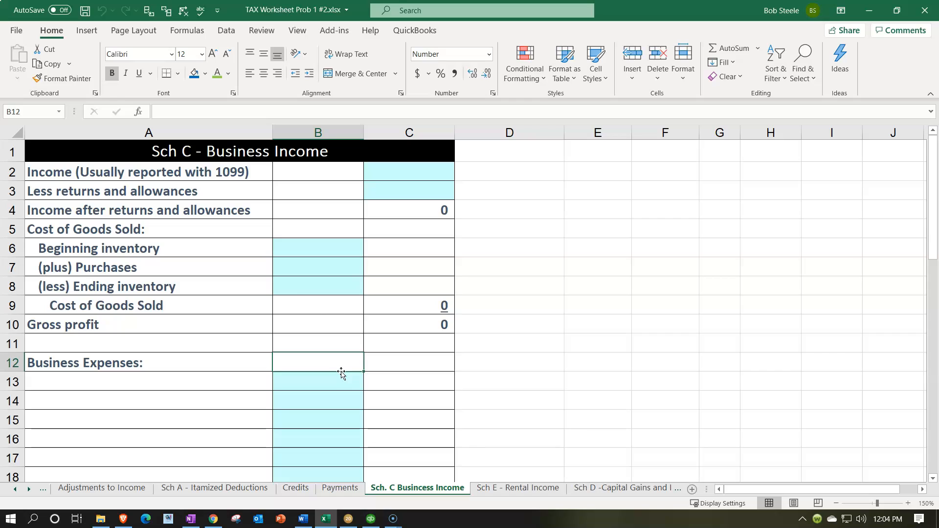
left_click(330, 291)
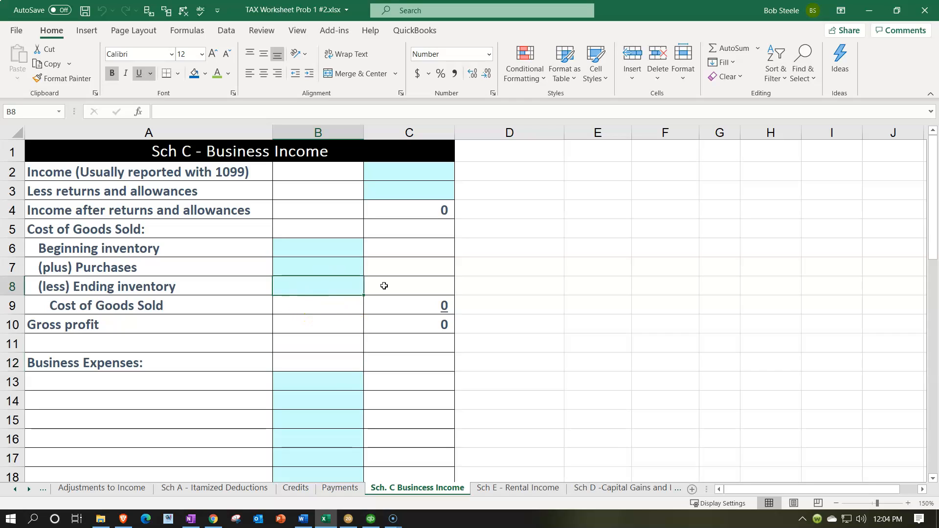
scroll(383, 286, "down", 3)
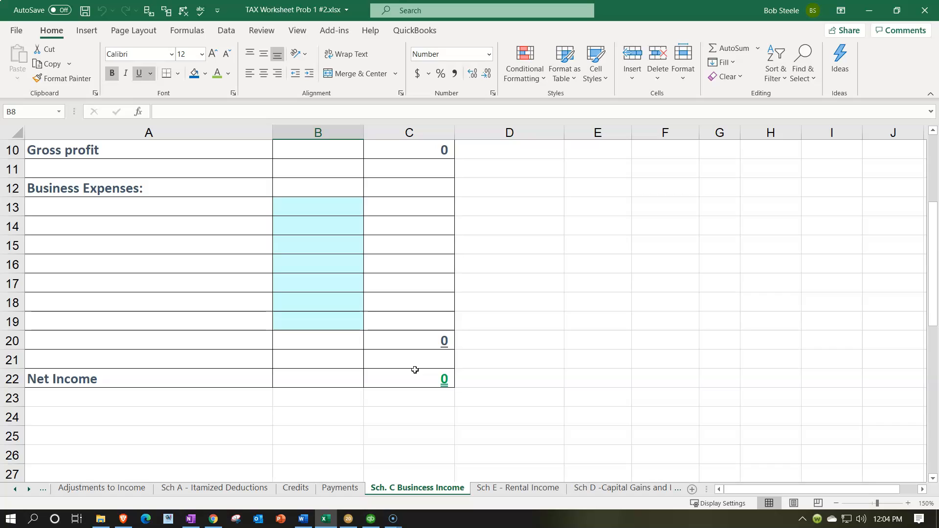
scroll(415, 370, "up", 3)
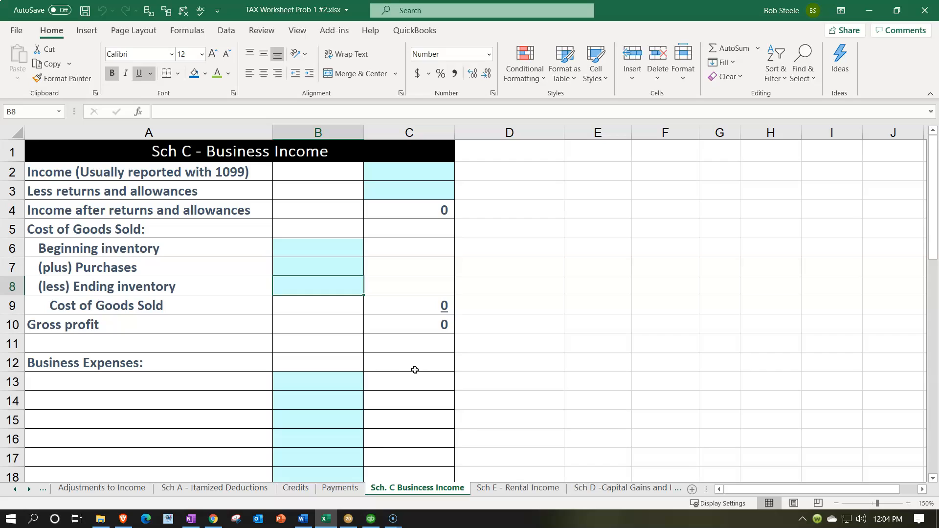
left_click(29, 492)
left_click(29, 492)
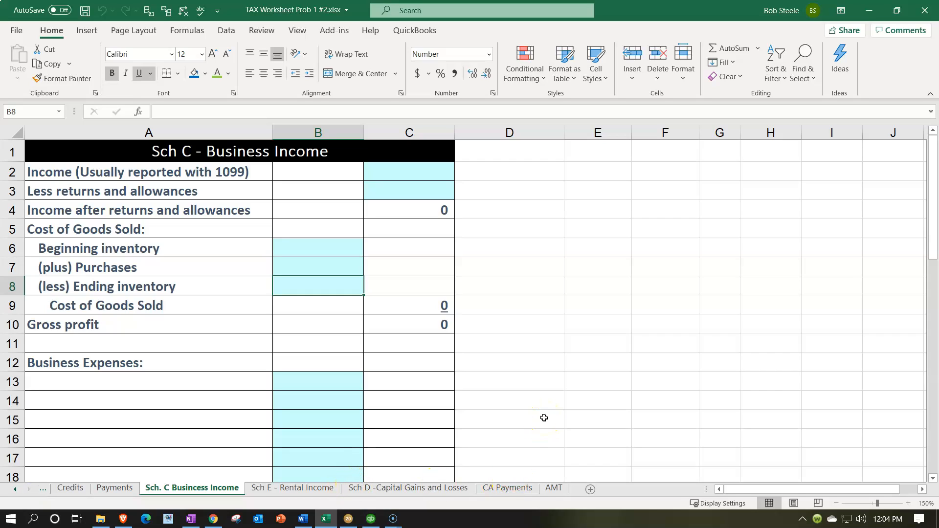
left_click(348, 518)
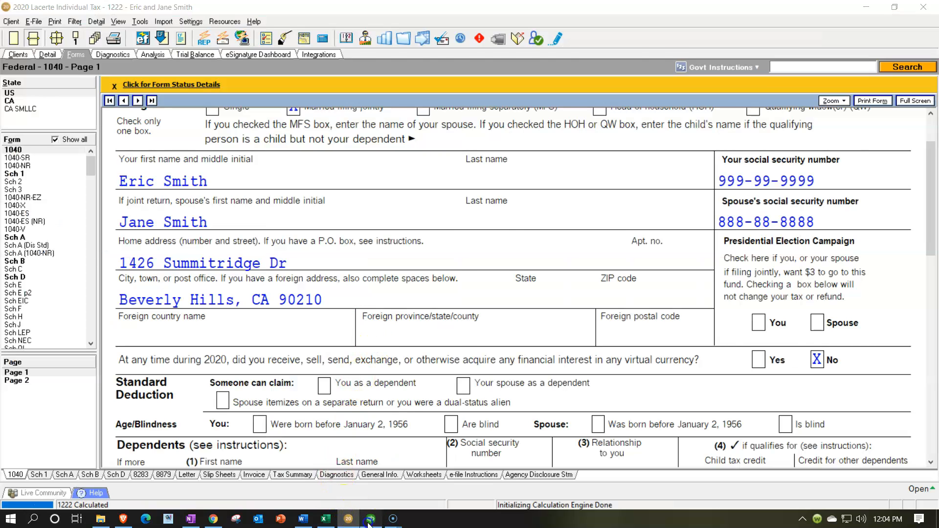
- Switch to QuickBooks and set the Profit & Loss report to export as a new worksheet in an existing workbook, browsing for the file
left_click(370, 518)
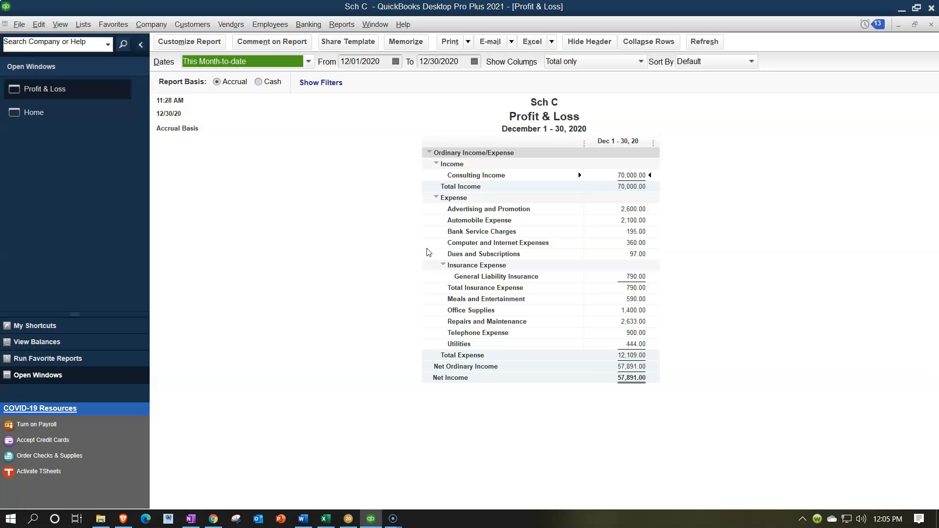
left_click(551, 43)
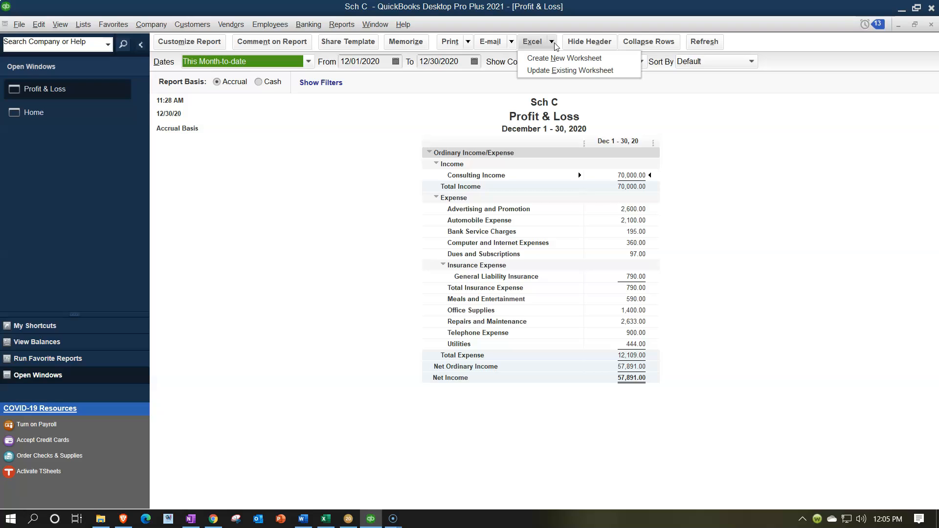
left_click(552, 59)
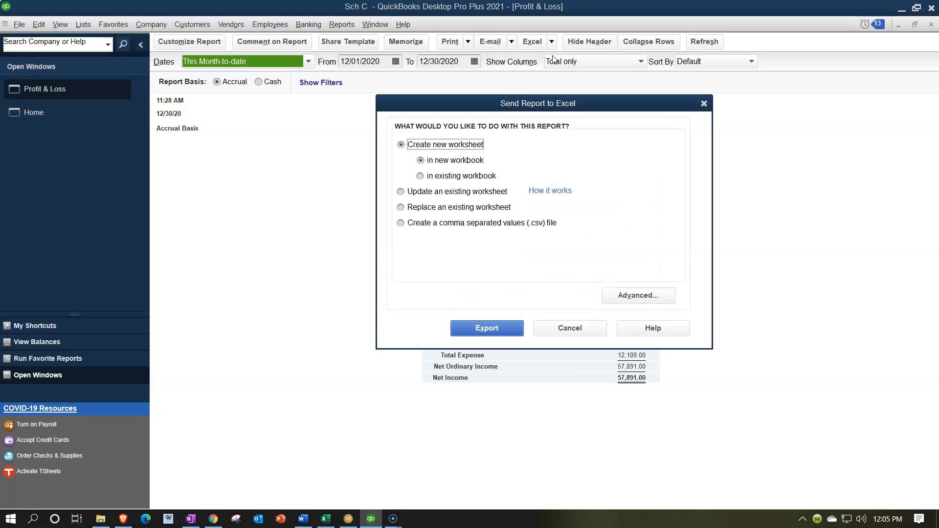
left_click(420, 176)
left_click(645, 214)
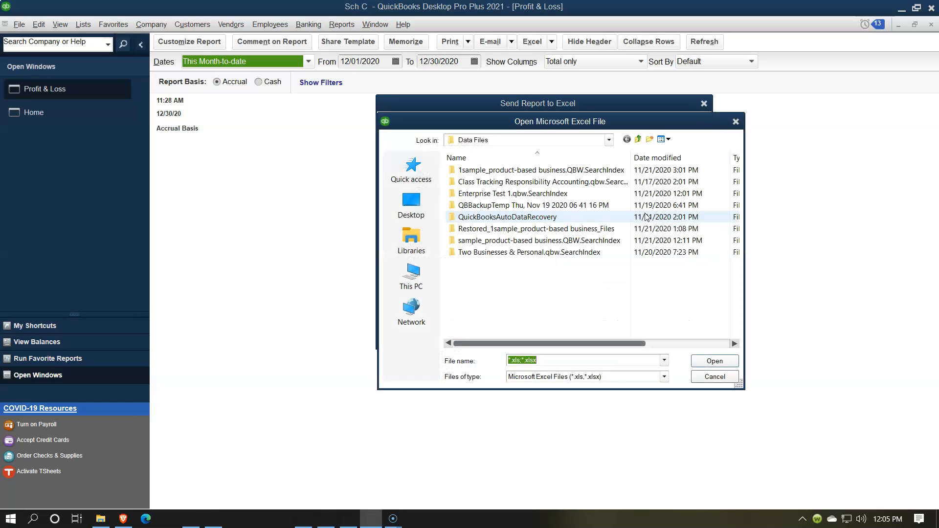
- Close the workbook in Excel, select TAX Worksheet Prob 1 #2.xlsx as the export target in QuickBooks and export the report
left_click(326, 518)
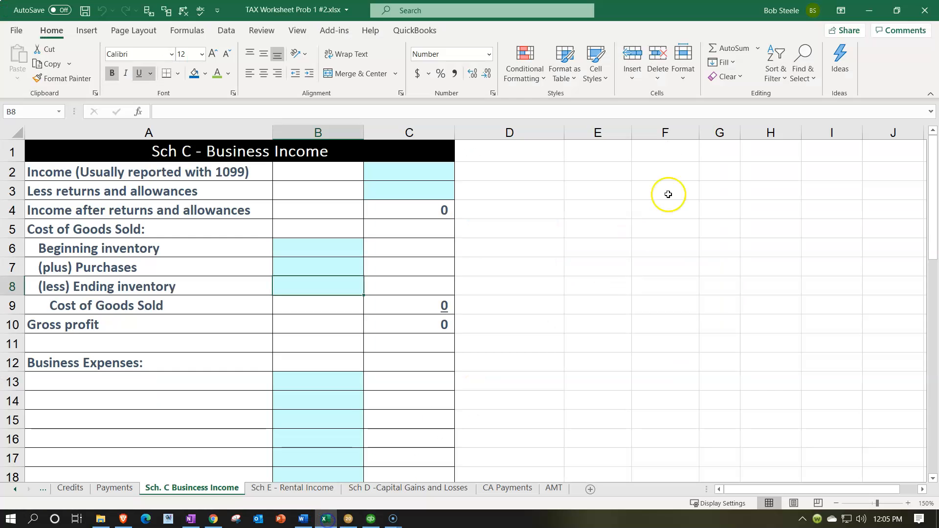
left_click(920, 18)
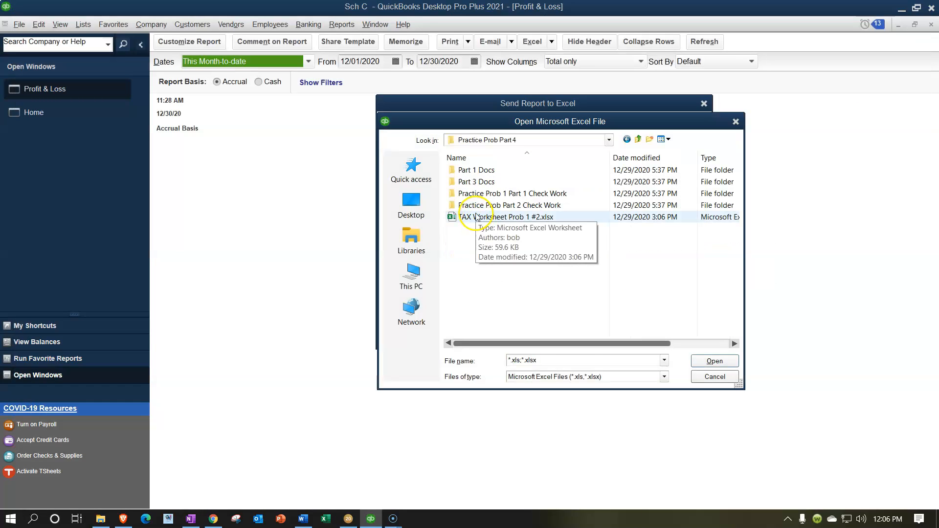
double_click(477, 217)
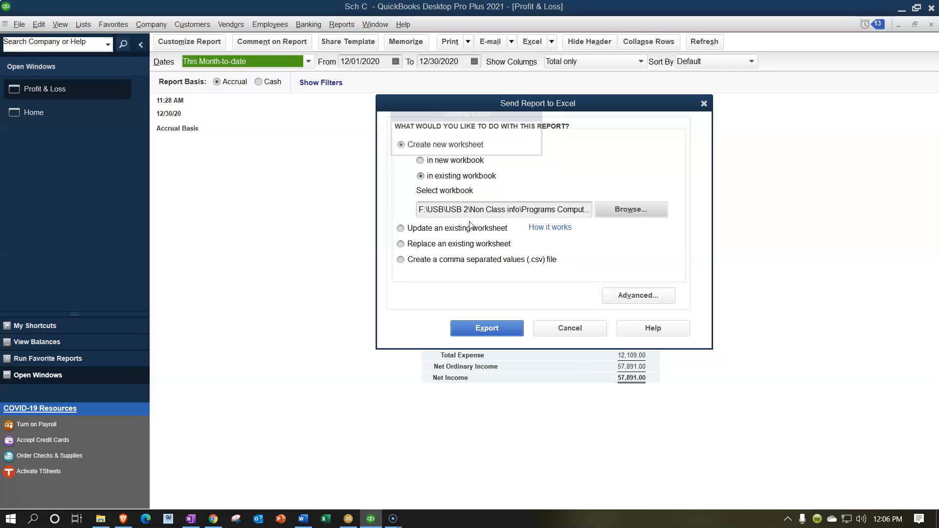
left_click(503, 336)
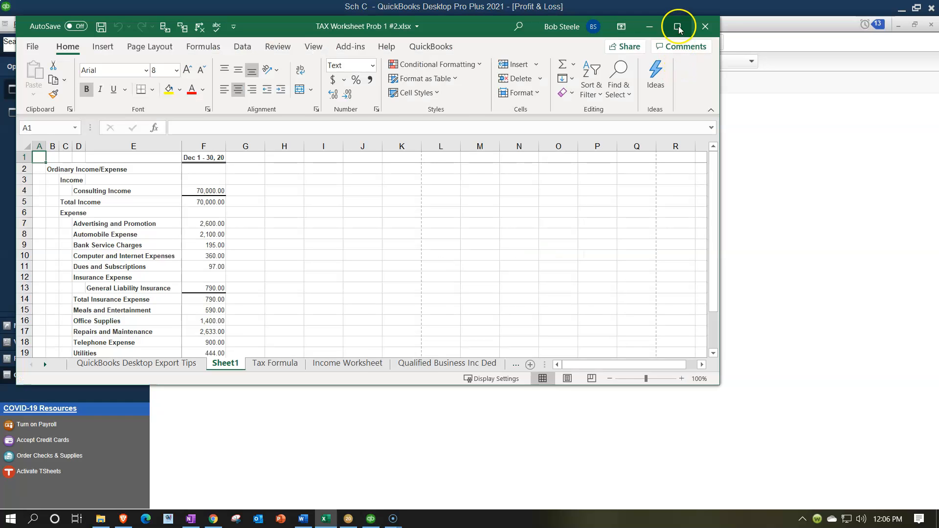
- Maximize the exported workbook and move Sheet1 to the end of the sheets, after AMT
left_click(682, 30)
left_click(246, 272)
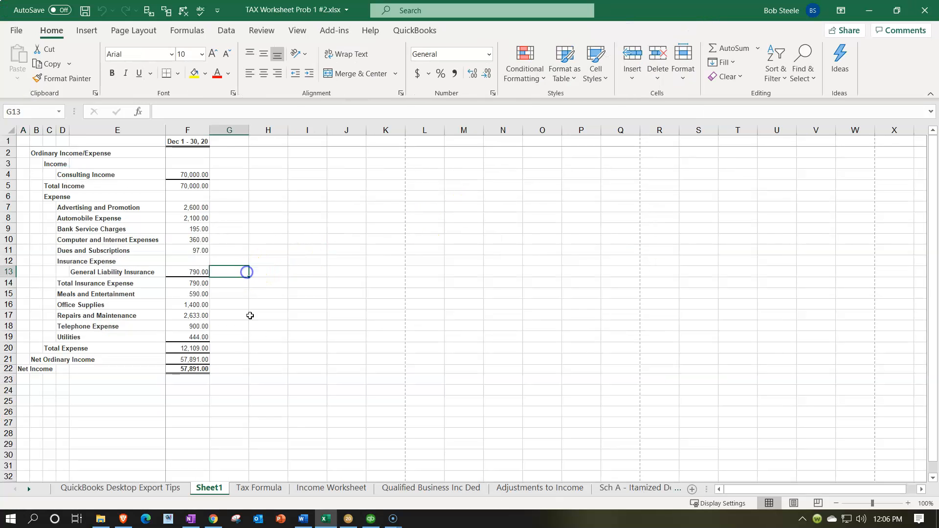
left_click(211, 489)
left_click_drag(214, 491, 575, 490)
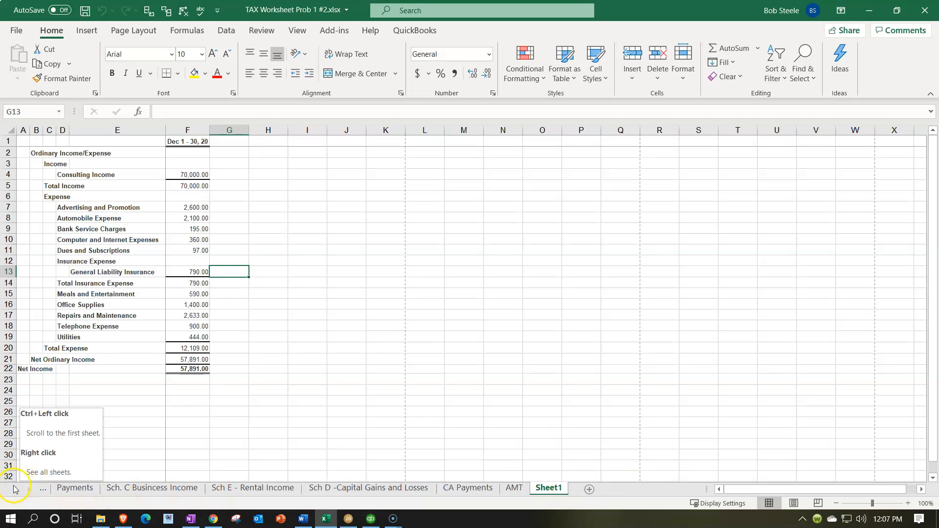
- Delete the QuickBooks Desktop Export Tips sheet from the workbook
left_click(14, 488)
left_click(15, 488)
left_click(15, 488)
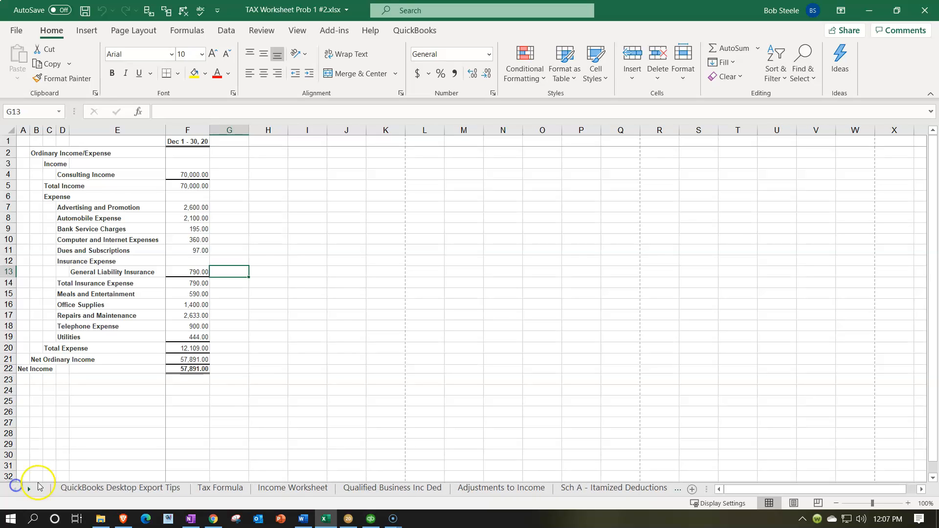
left_click(70, 487)
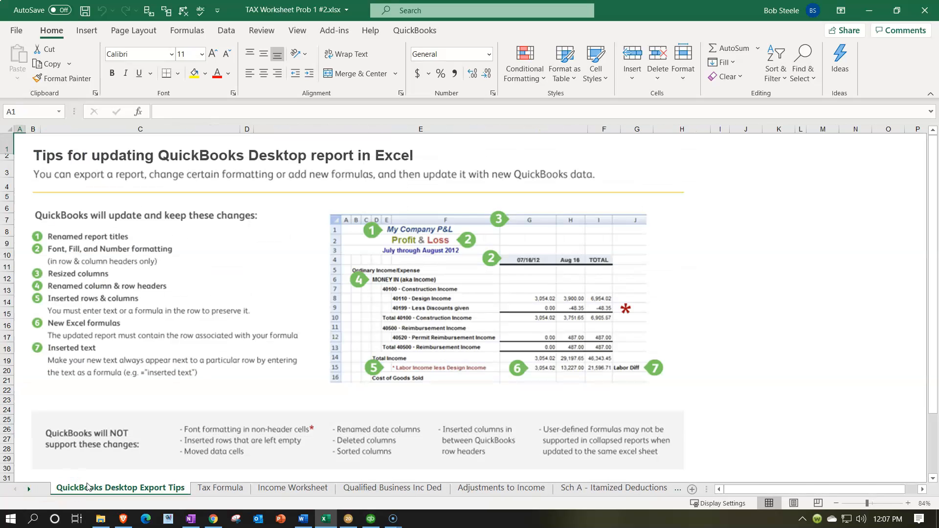
left_click(96, 488)
right_click(96, 489)
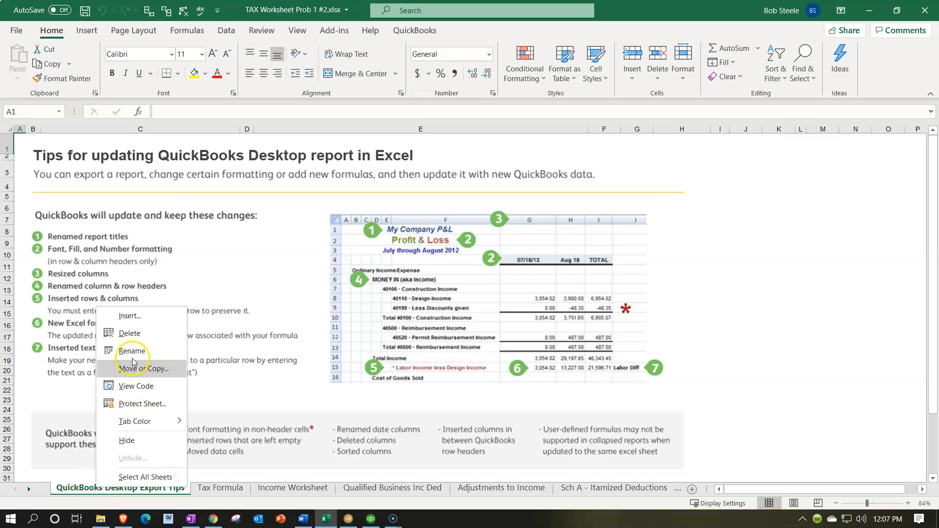
left_click(135, 344)
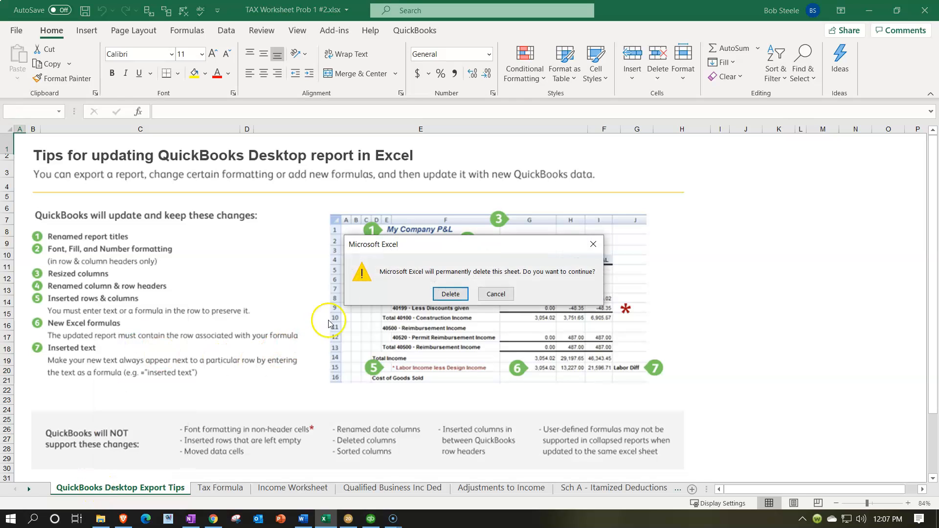
left_click(451, 294)
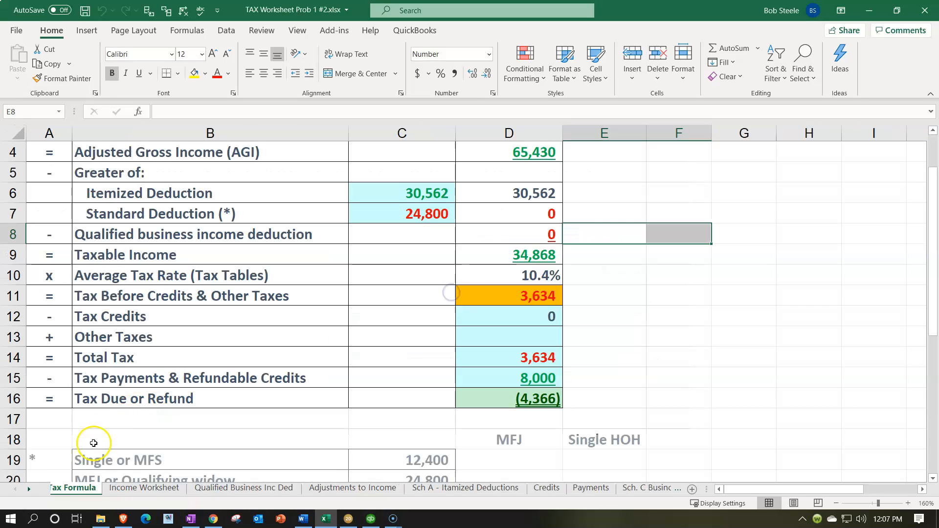
- Rename Sheet1, which holds the exported Profit & Loss report, as Sch. C
left_click(28, 490)
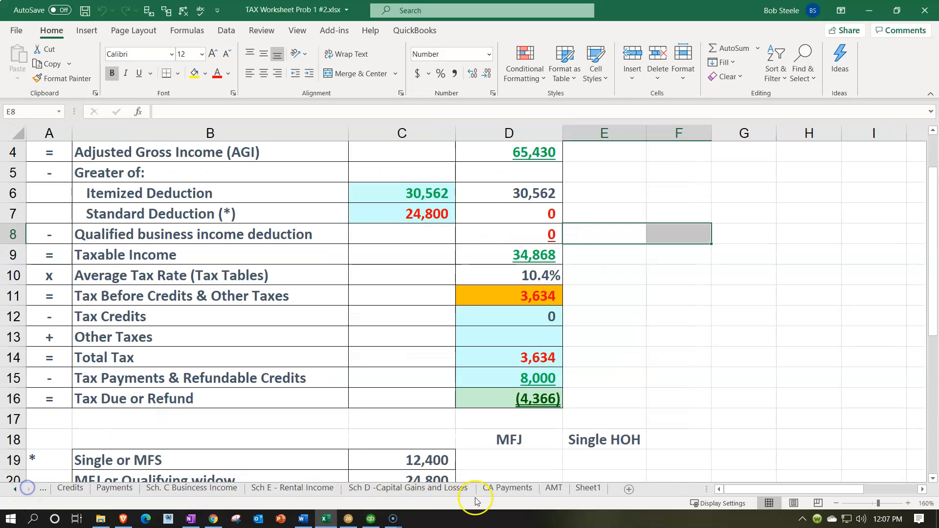
left_click(588, 488)
type("S")
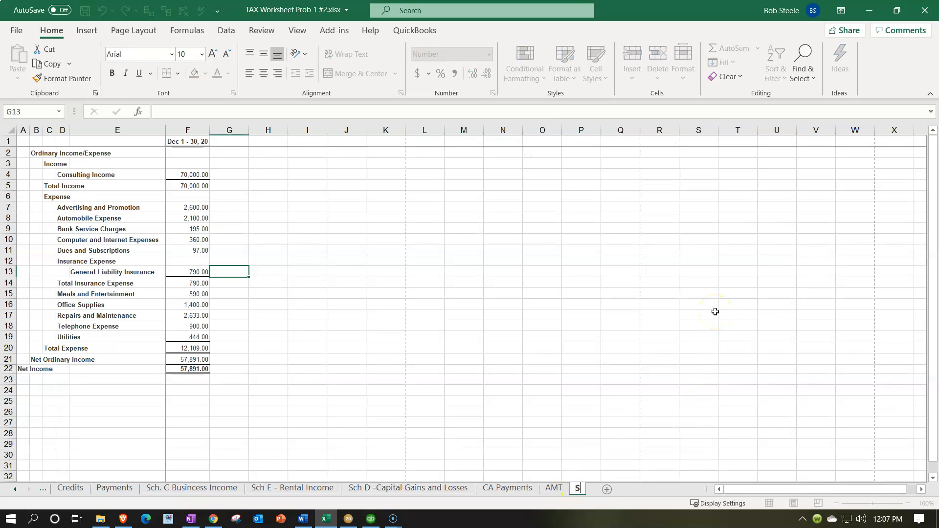
type("ch. C")
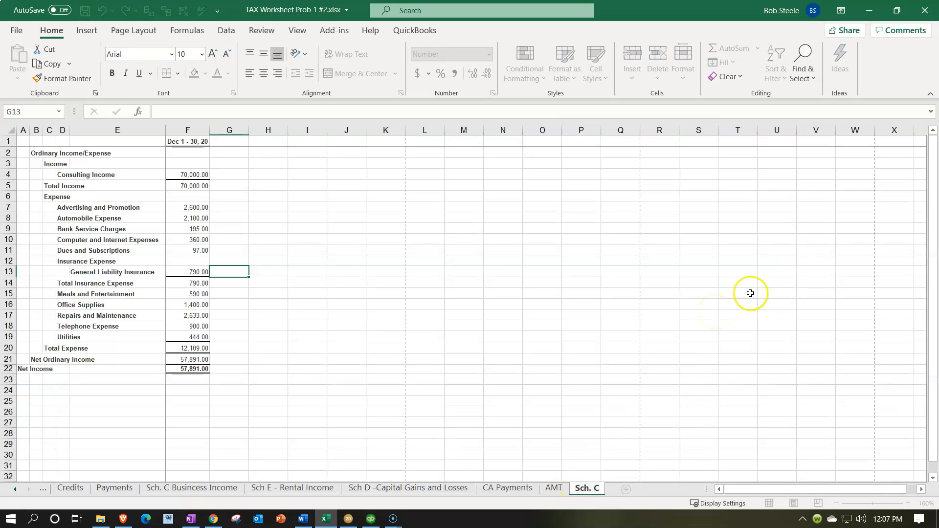
left_click(268, 337)
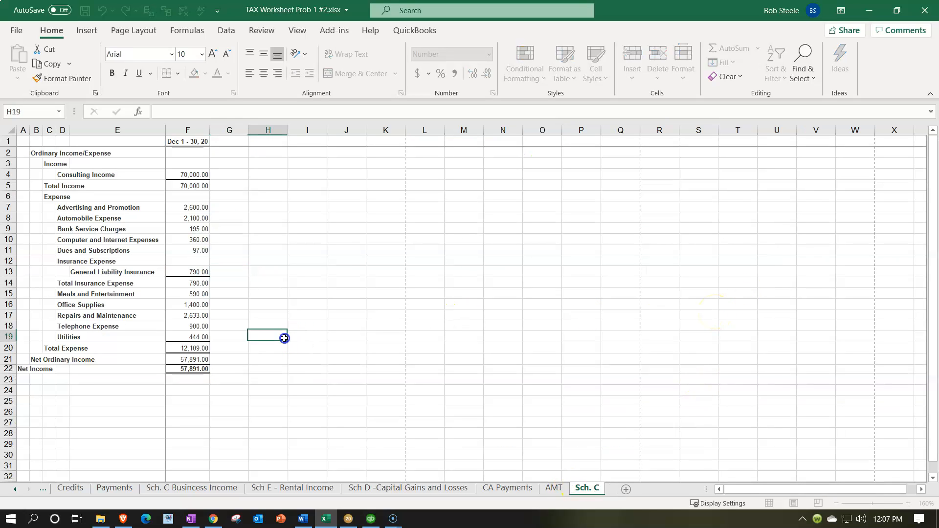
- Show the Sch. C sheet in Page Layout view, accept unfreezing its panes, and remove the window split
left_click(794, 507)
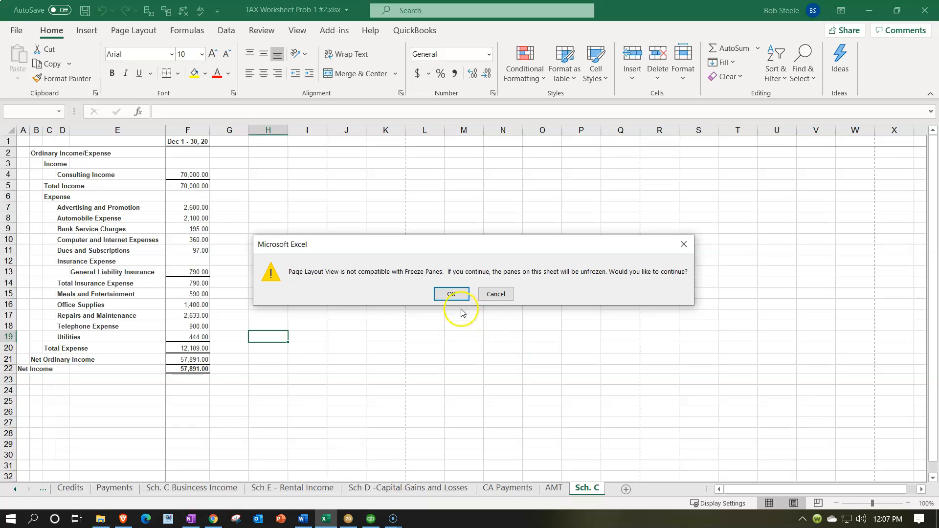
left_click(451, 294)
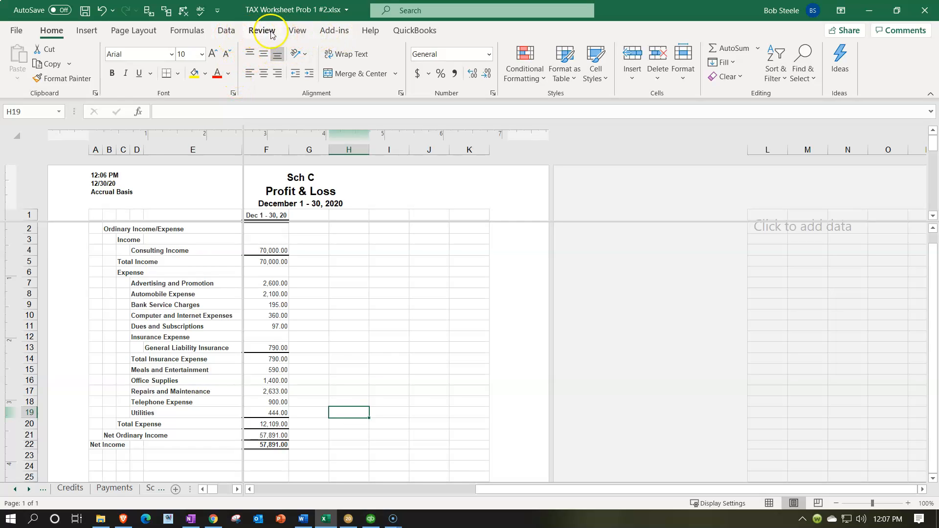
left_click(293, 33)
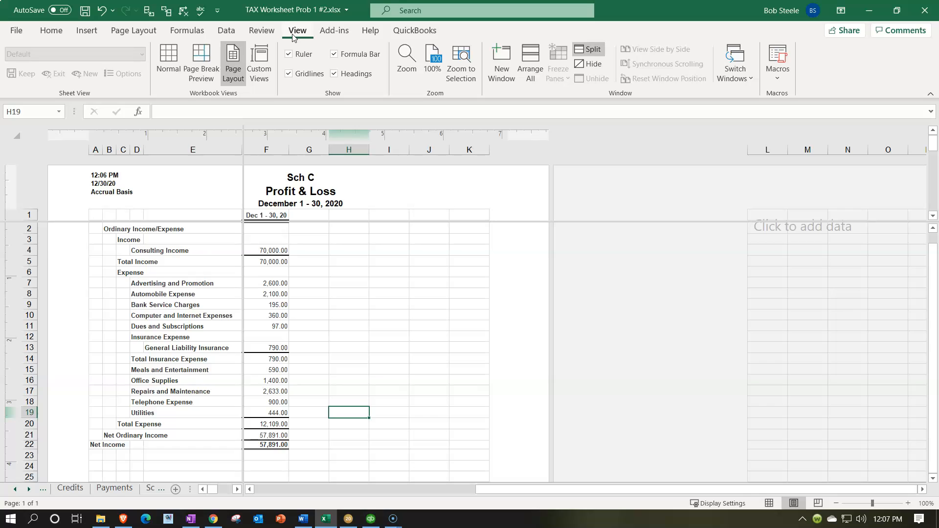
left_click(590, 51)
left_click(493, 311)
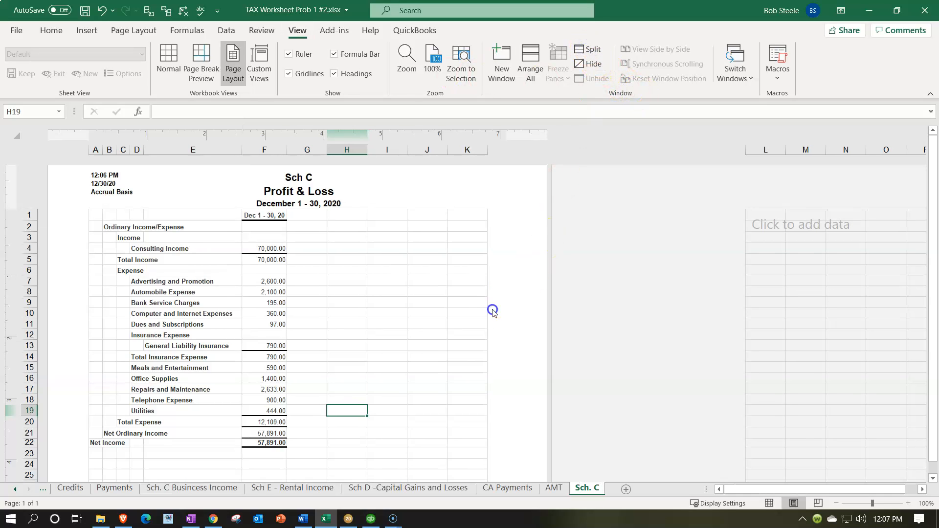
- Return the Sch. C sheet to Normal view and enlarge its zoom to 130%
left_click(767, 506)
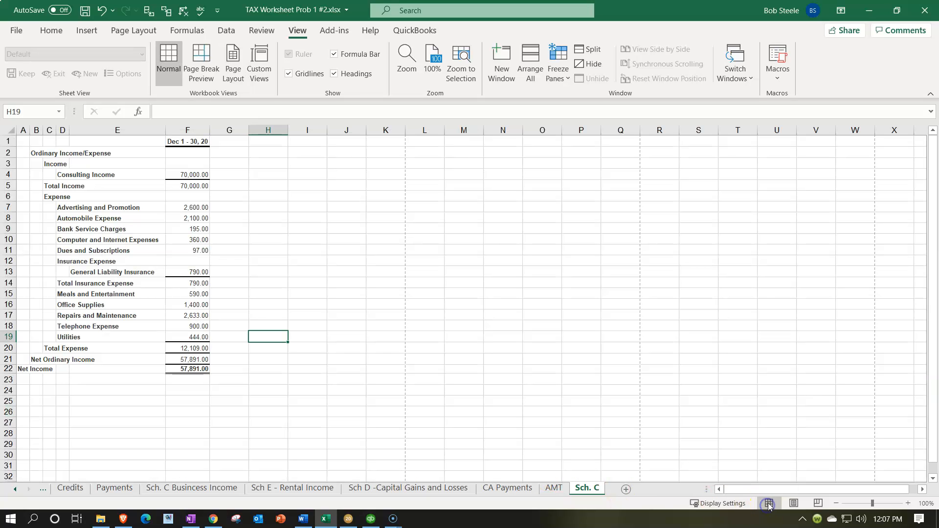
left_click(526, 396)
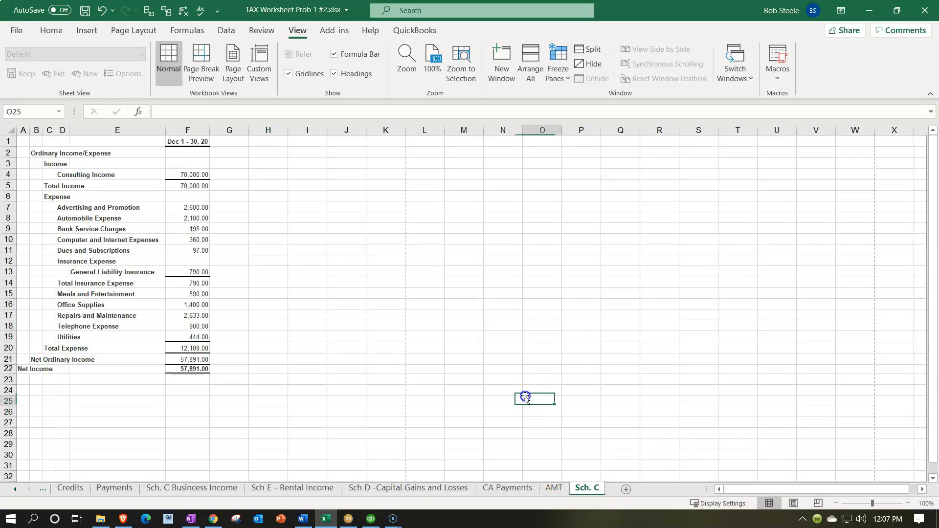
left_click(904, 506)
left_click(904, 506)
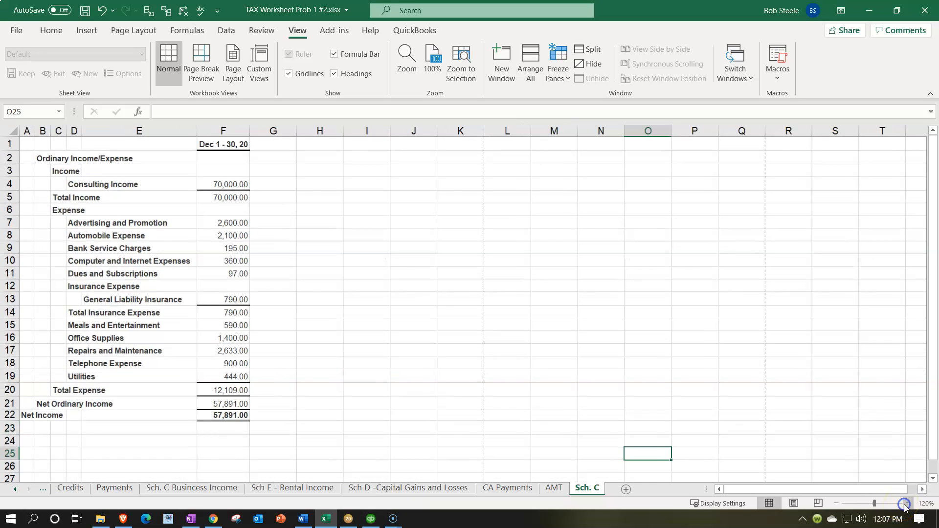
left_click(904, 505)
scroll(574, 382, "up", 1)
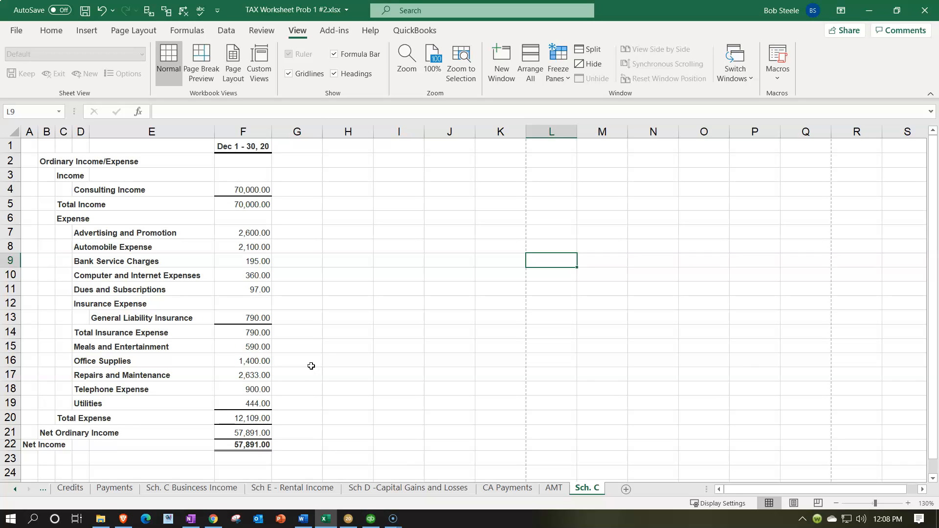
- Examine the net income cell on the Sch. C sheet and the Income formula in D2 of the Tax Formula sheet
left_click(309, 348)
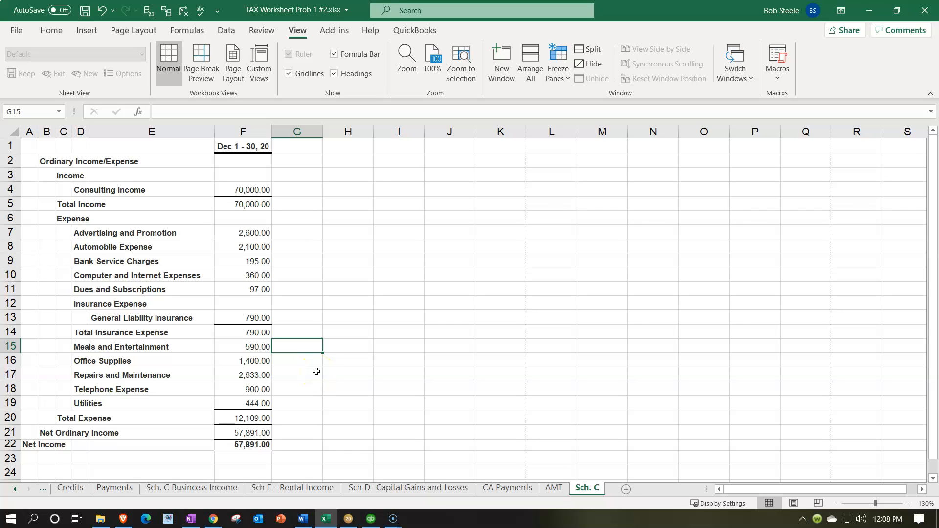
left_click(260, 444)
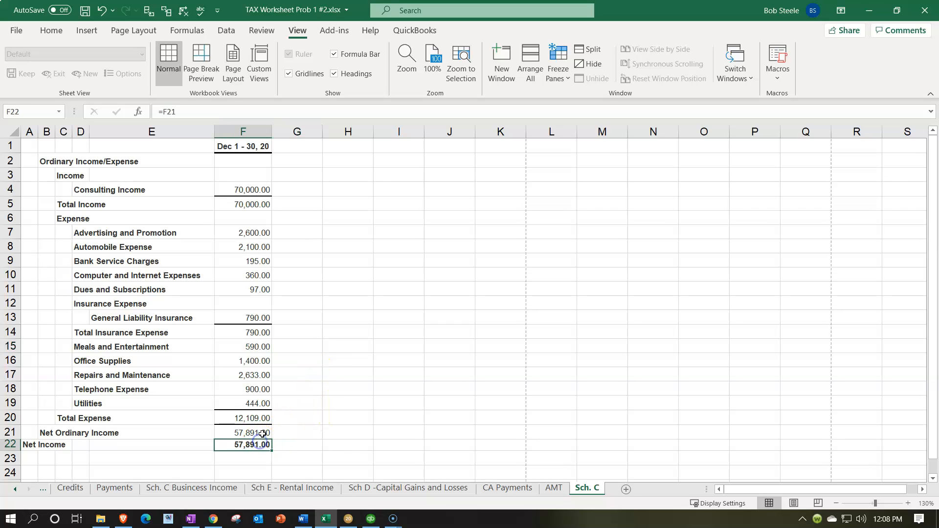
scroll(262, 434, "down", 1)
scroll(263, 433, "down", 1)
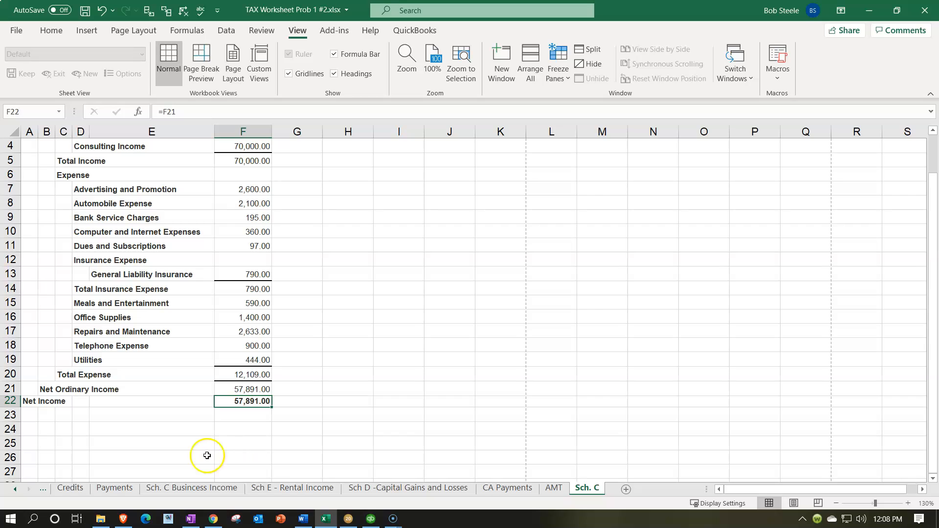
left_click(15, 489)
left_click(14, 489)
left_click(81, 487)
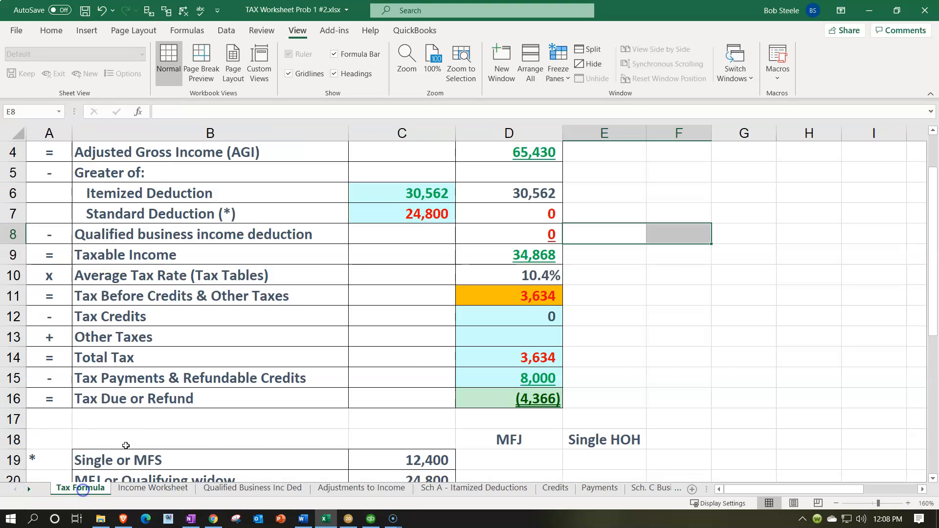
scroll(486, 196, "up", 1)
left_click(494, 181)
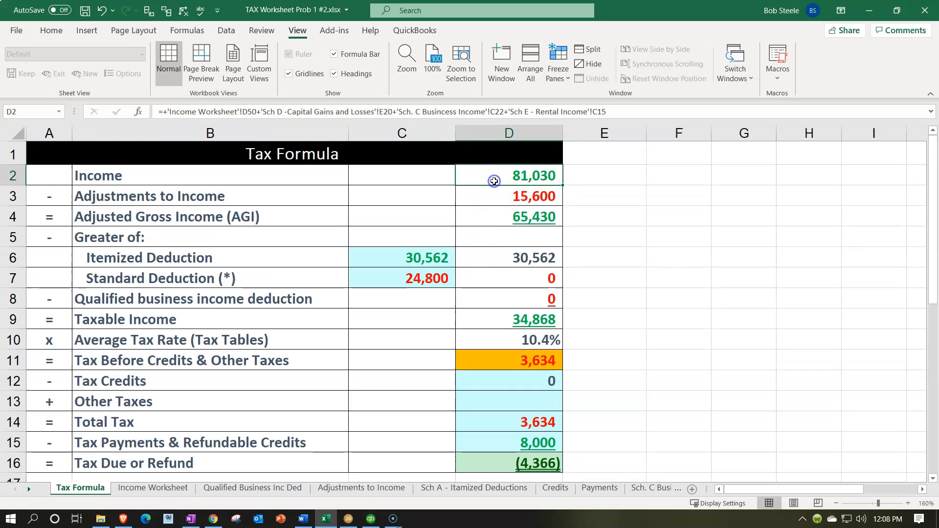
- Delete row 1 with the Dec 1 - 30, 20 date header from the Sch. C sheet
left_click(30, 488)
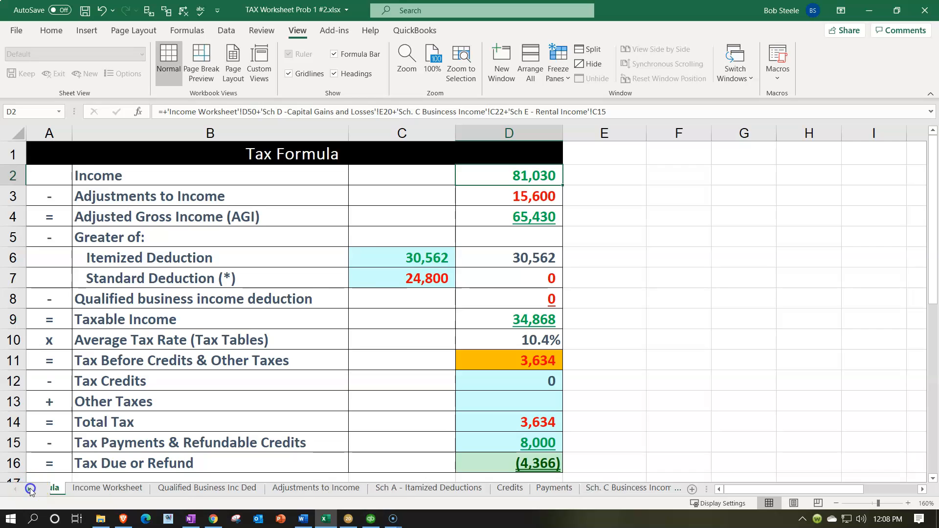
left_click(588, 488)
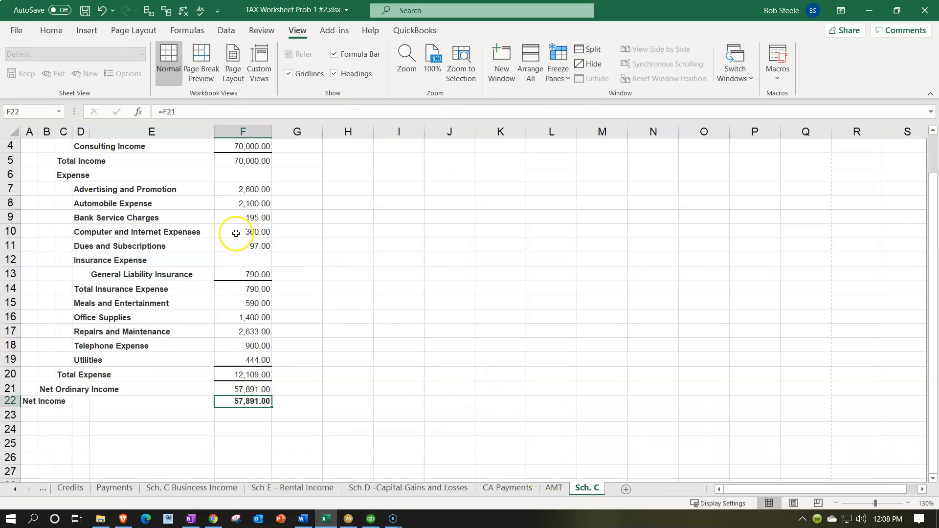
scroll(310, 291, "up", 1)
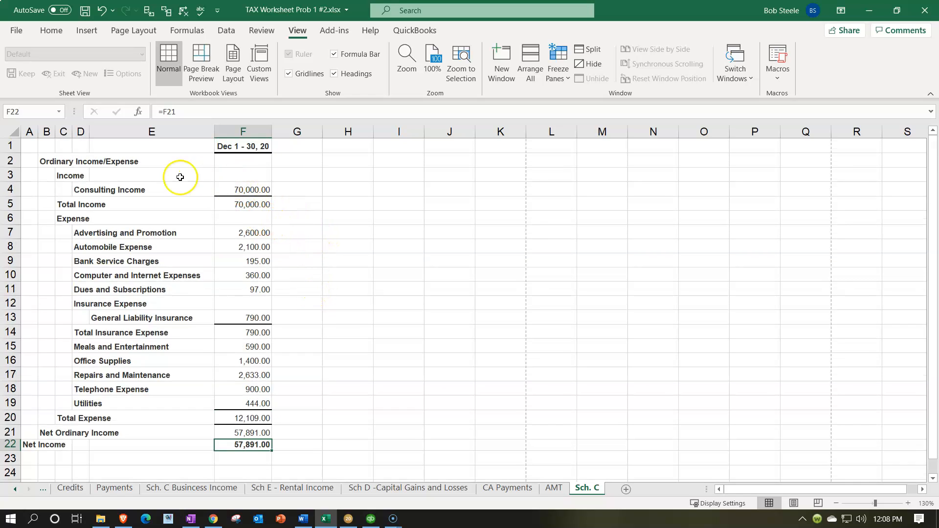
left_click(16, 145)
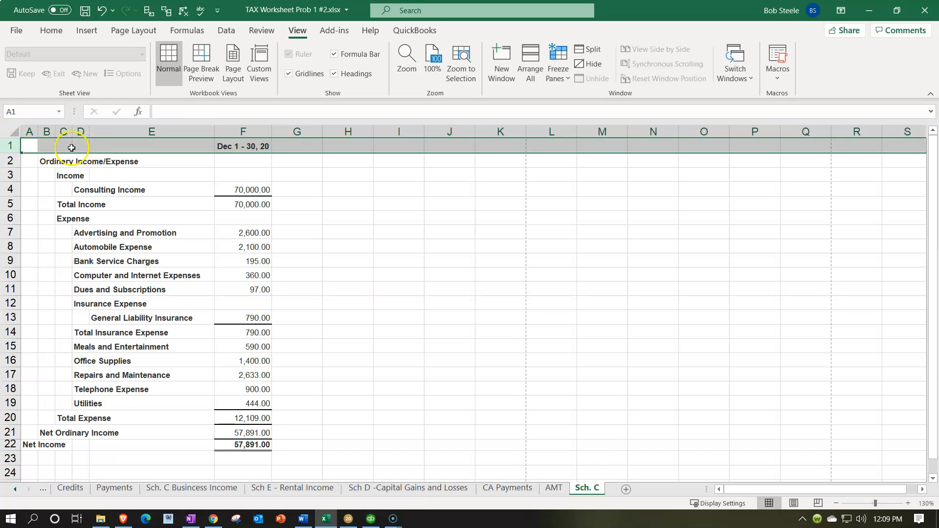
right_click(238, 144)
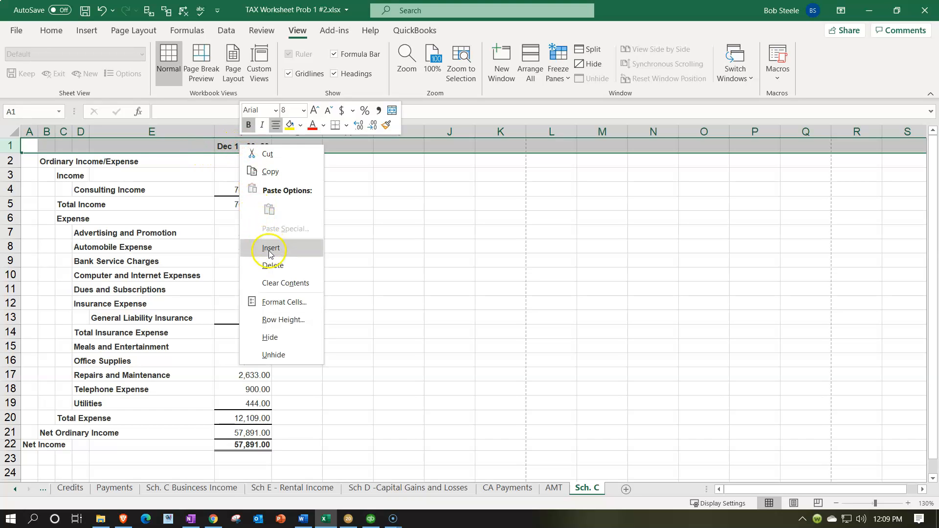
left_click(273, 263)
left_click(285, 340)
scroll(285, 339, "down", 1)
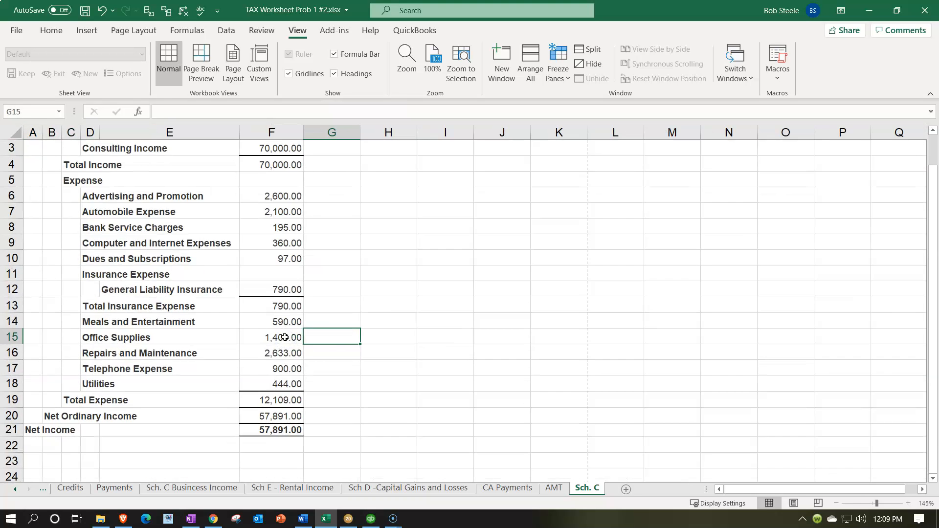
scroll(117, 348, "up", 2, "ctrl")
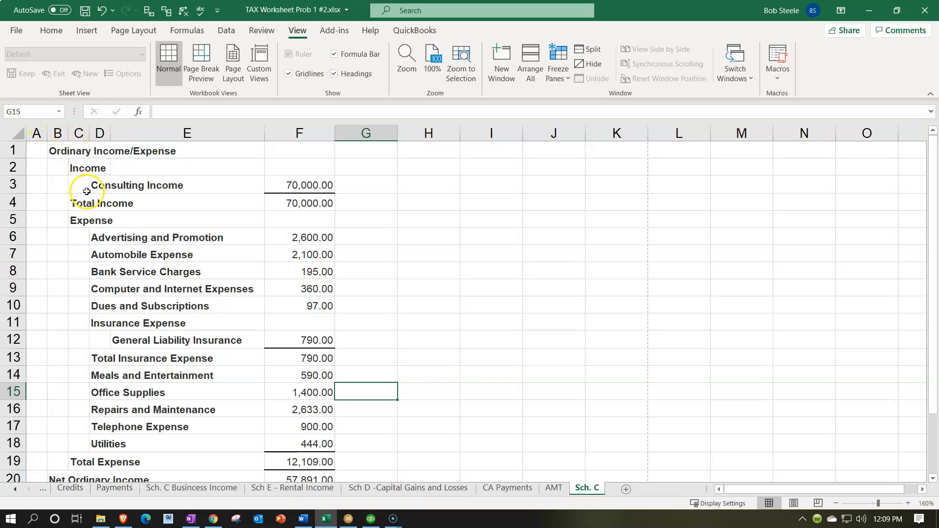
- Move the Total Income, Expense, Income and Ordinary Income/Expense labels into column D, keeping their rows
left_click_drag(82, 202, 79, 220)
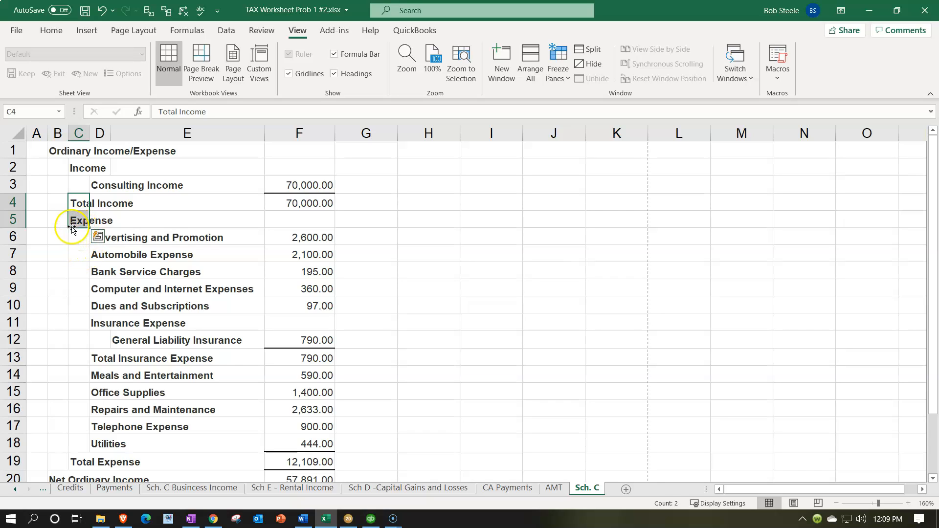
left_click_drag(73, 230, 94, 225)
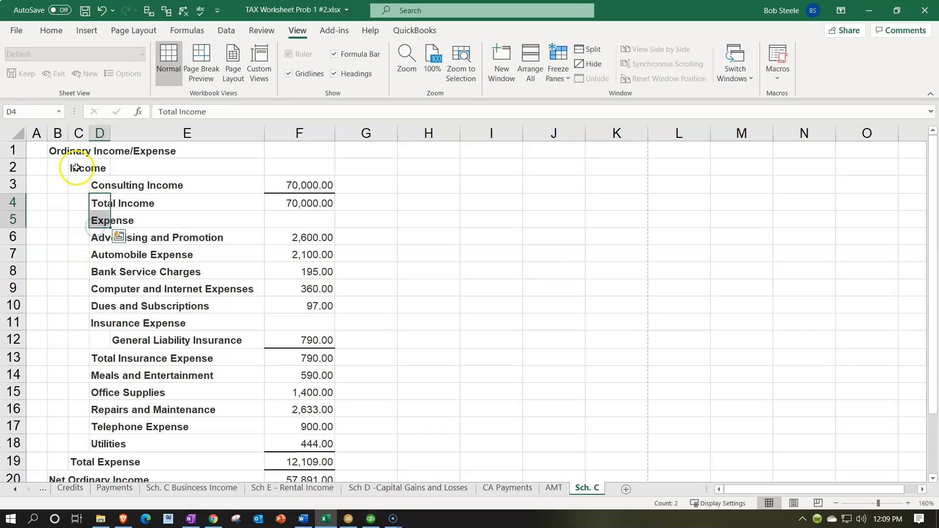
left_click(73, 172)
left_click_drag(73, 174, 96, 156)
left_click(54, 152)
- Move the Total Expense, Net Ordinary Income and Net Income labels into column D, keeping their rows
scroll(94, 255, "down", 2)
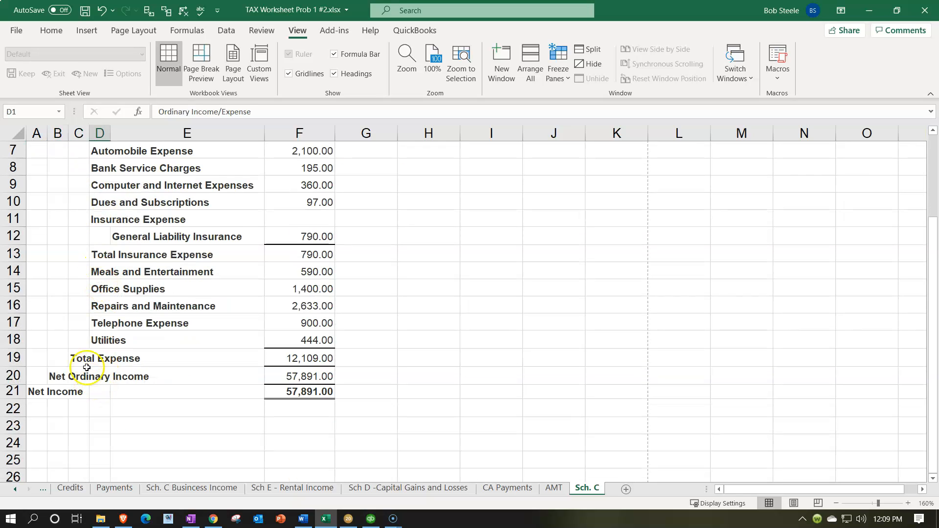
left_click(76, 364)
left_click_drag(75, 368, 99, 385)
left_click(58, 380)
left_click(38, 394)
left_click_drag(40, 401, 98, 399)
- Delete the empty columns A through C from the Sch. C sheet
scroll(69, 420, "up", 2)
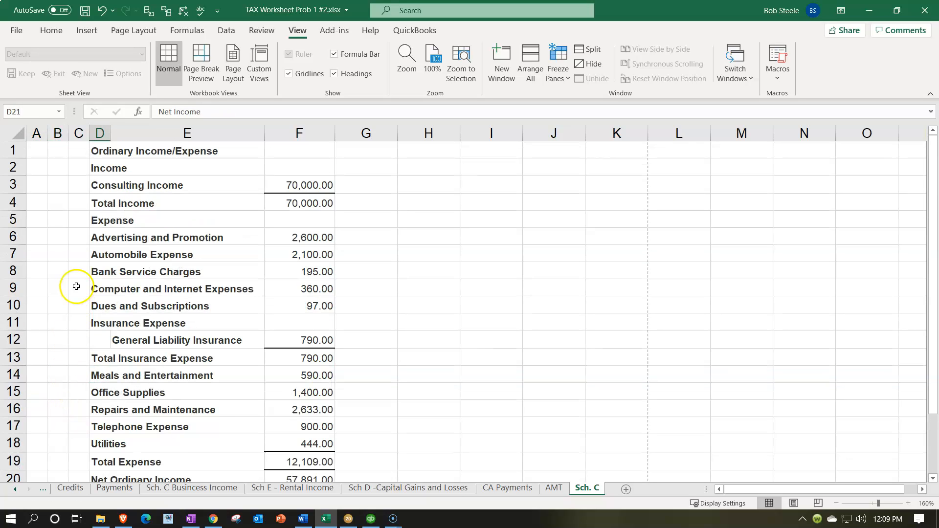
left_click_drag(37, 133, 72, 133)
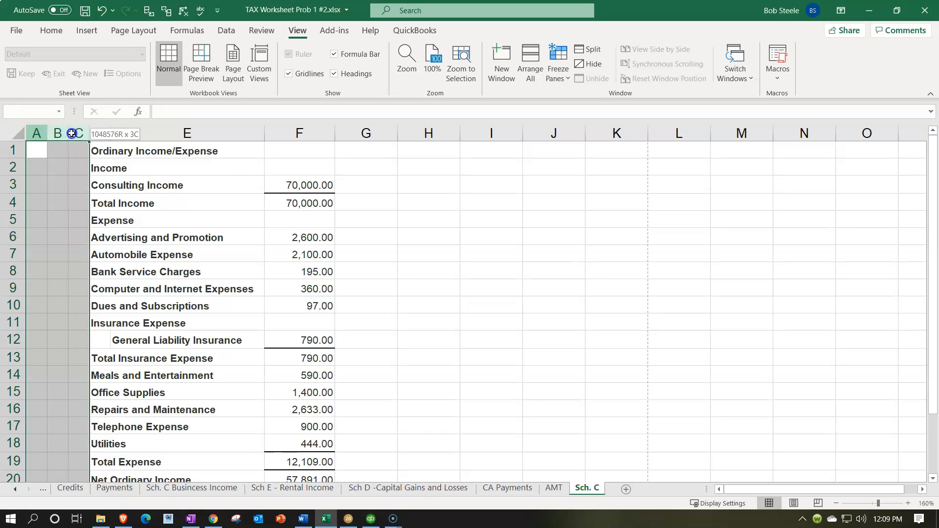
right_click(62, 178)
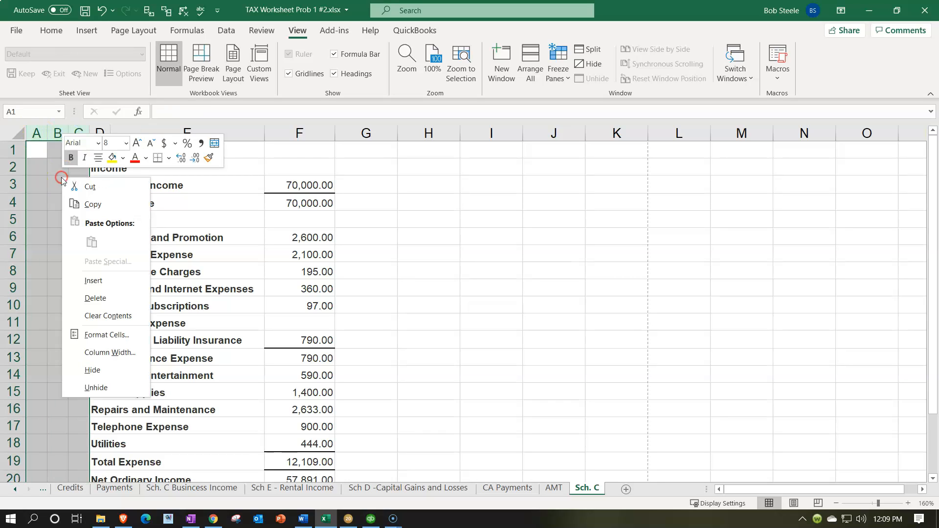
left_click(92, 296)
left_click(105, 313)
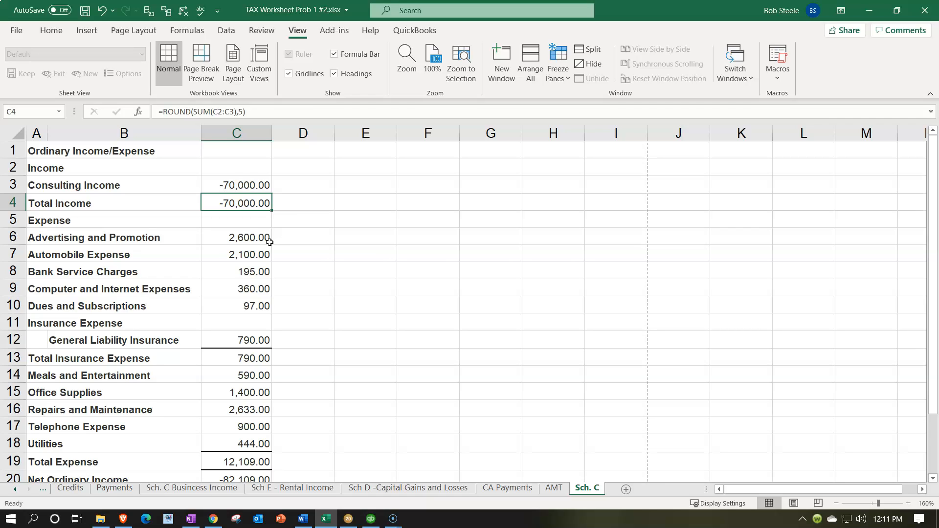
- Format the entire Sch. C sheet as Currency with no symbol, 0 decimal places and negative numbers in red parentheses
left_click(20, 132)
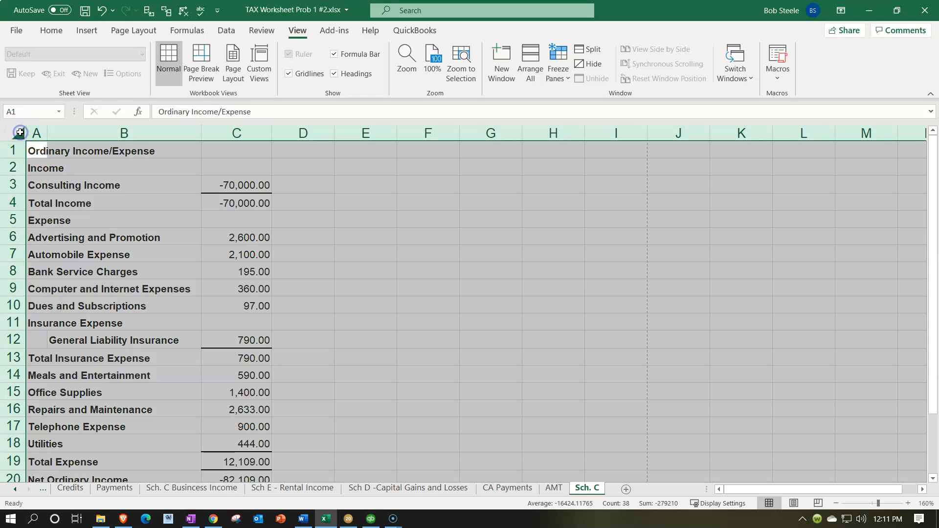
right_click(345, 253)
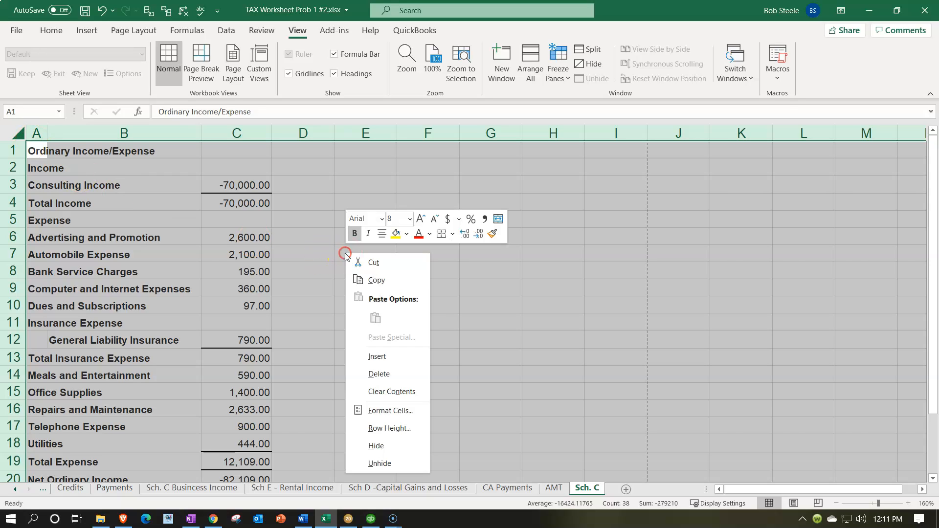
left_click(395, 404)
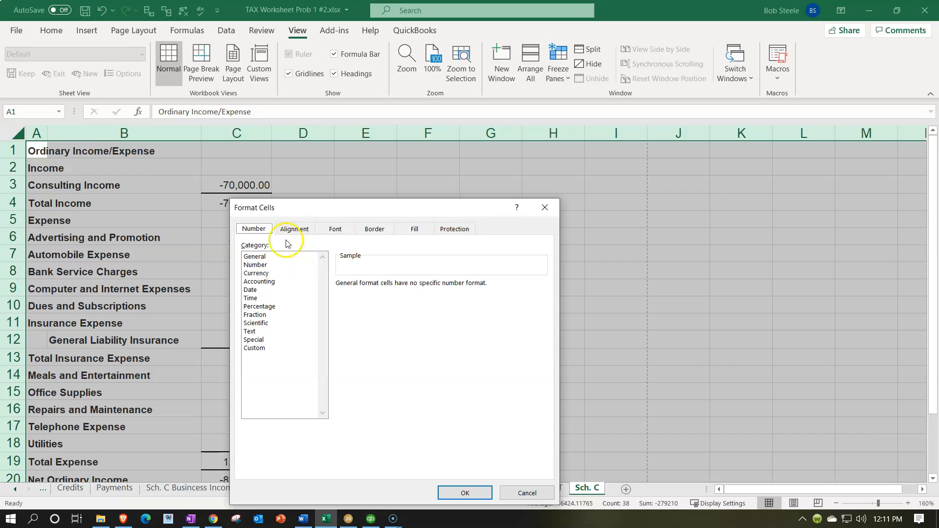
left_click(270, 272)
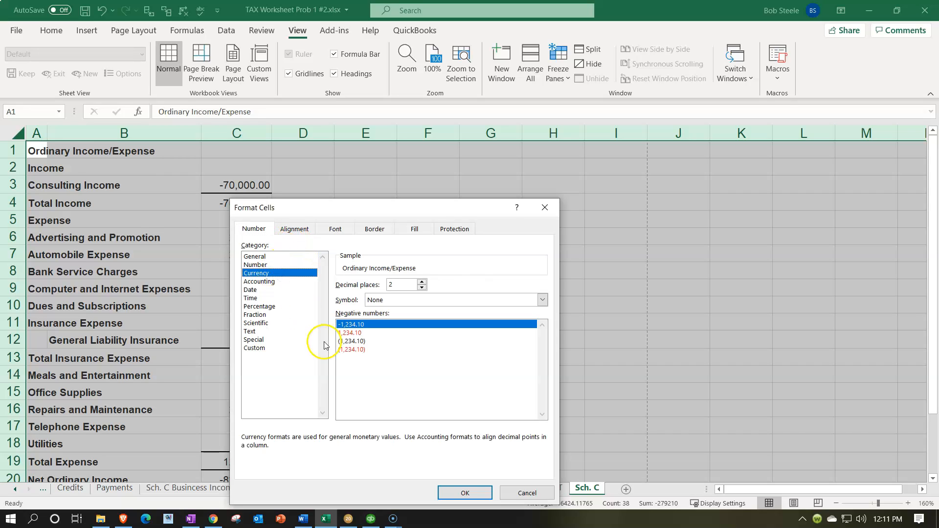
left_click(351, 349)
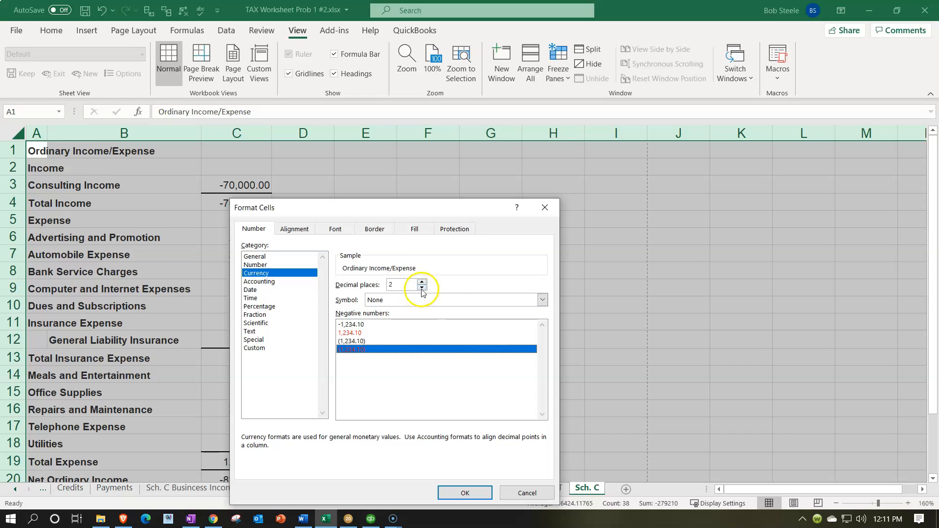
left_click_drag(401, 215, 495, 166)
left_click(516, 239)
left_click(516, 238)
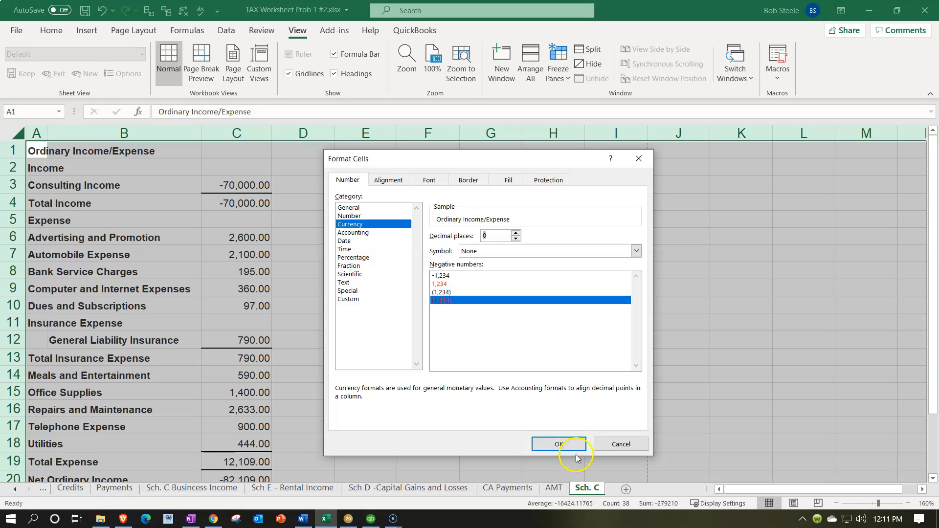
left_click(566, 443)
left_click(399, 304)
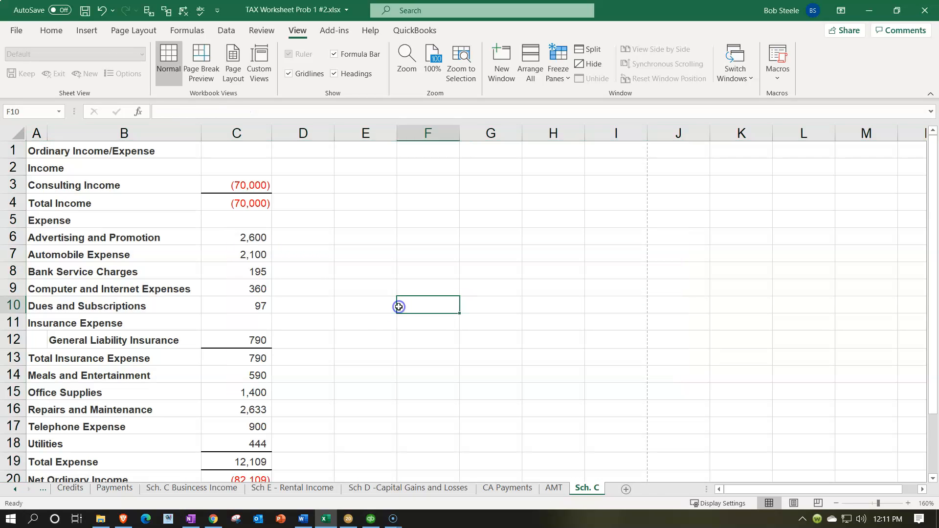
- Delete the Insurance Expense heading in row 11 of the Sch. C sheet
scroll(335, 303, "down", 2)
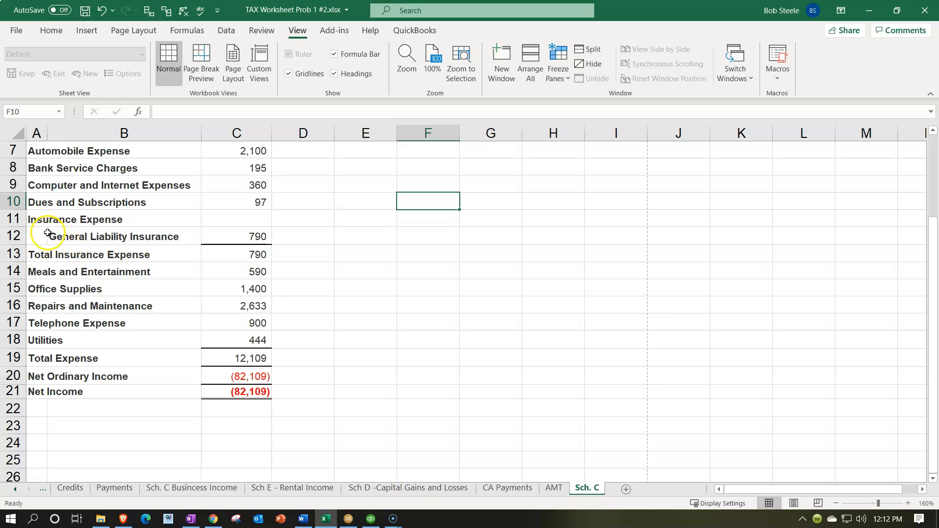
left_click(17, 219)
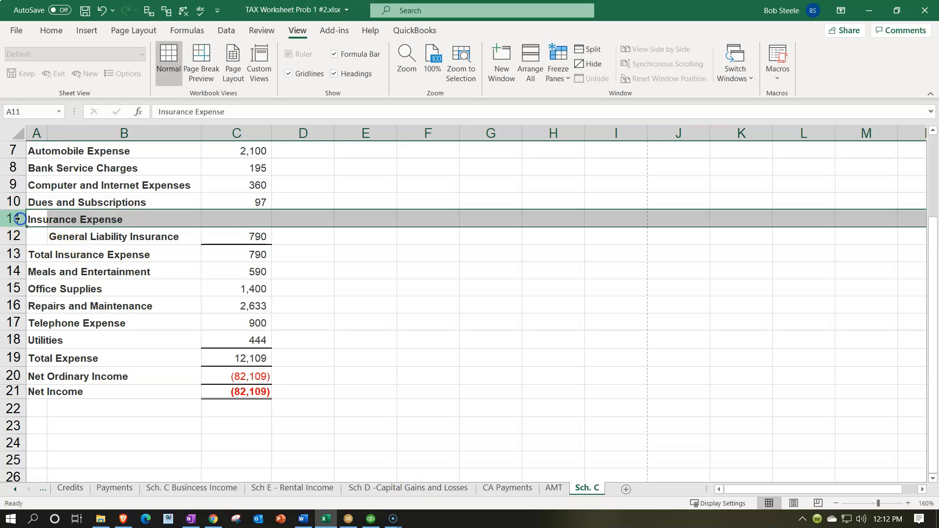
right_click(92, 219)
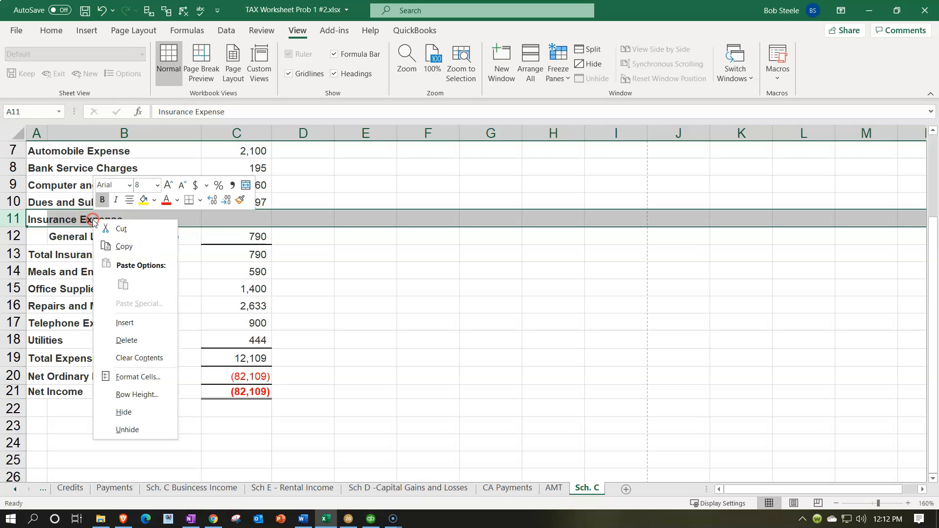
left_click(128, 339)
left_click(225, 256)
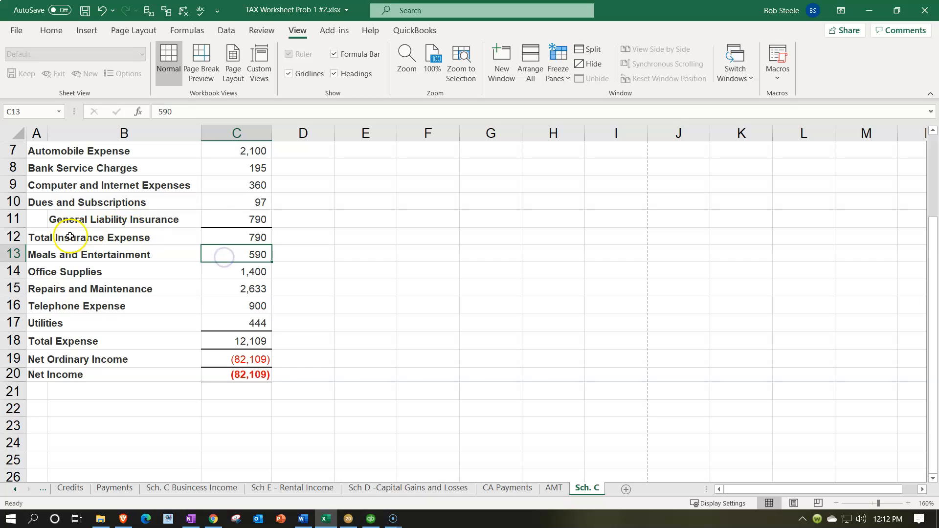
- Check the two insurance amounts in column C and delete the Total Insurance Expense row
left_click(237, 218)
left_click(235, 236)
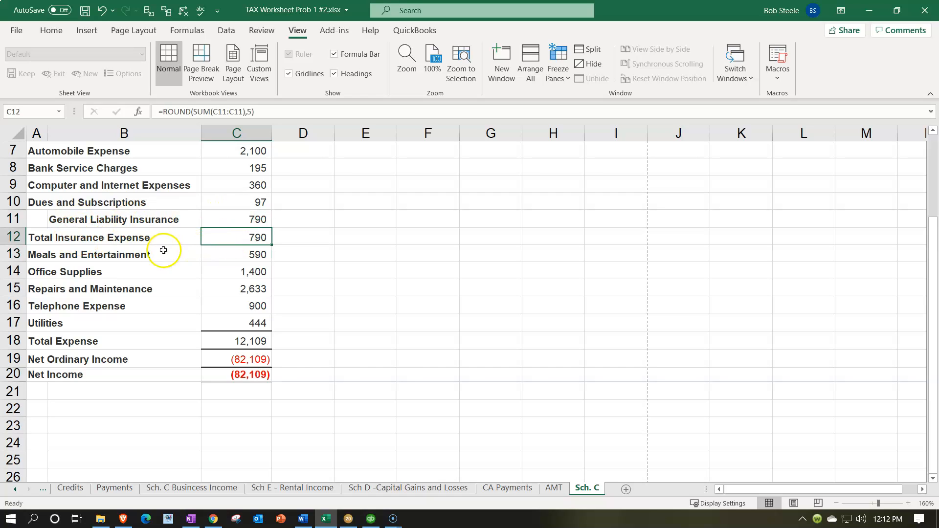
left_click(19, 235)
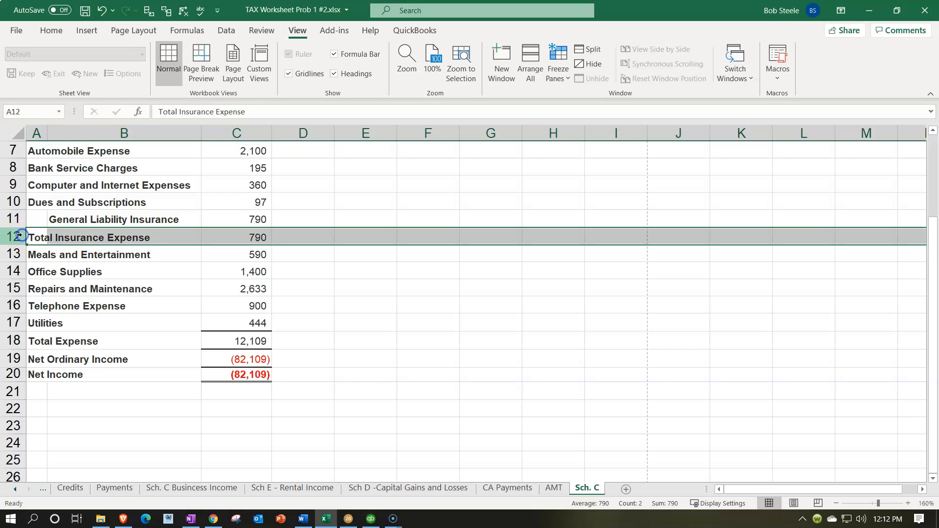
right_click(72, 238)
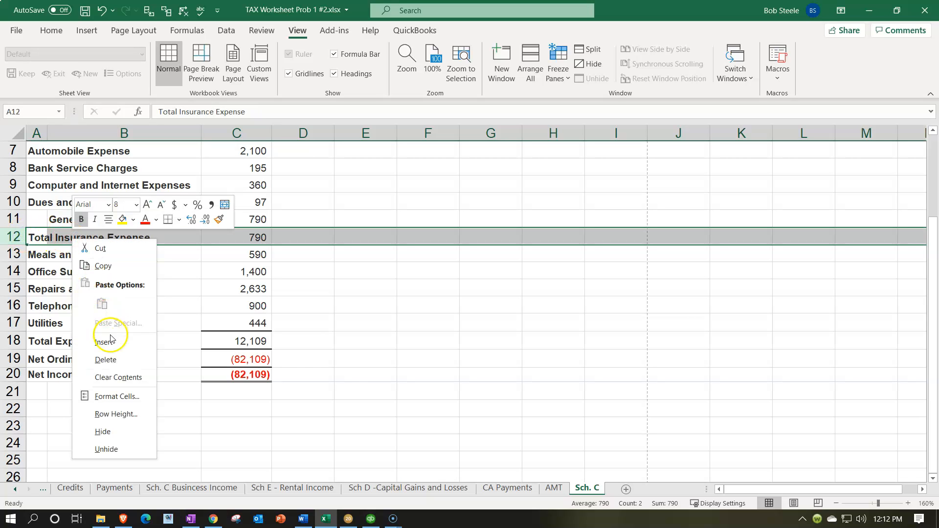
left_click(106, 359)
- Move the General Liability Insurance label from B11 to A11
left_click(59, 221)
left_click(33, 218)
left_click(125, 321)
scroll(122, 322, "up", 2)
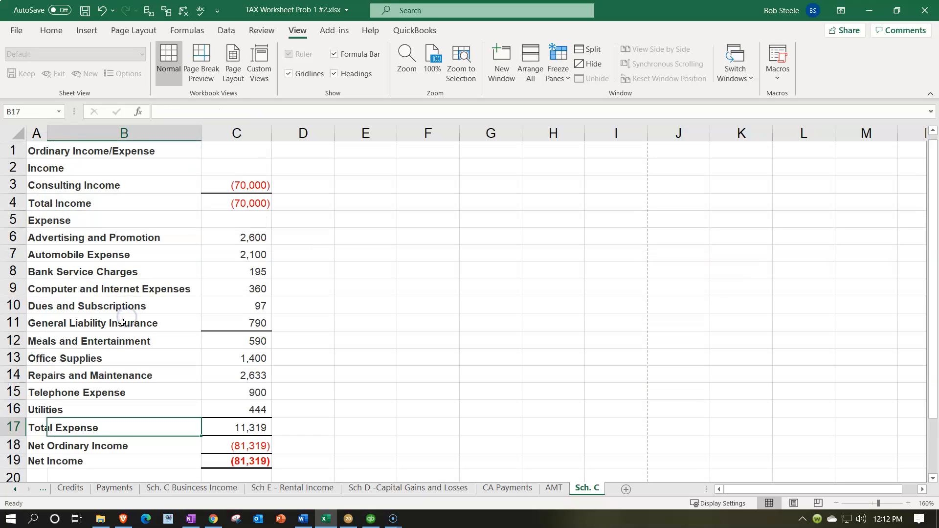
- Remove the bottom border from the General Liability Insurance amount in C11 by copying the format of C9 onto it
left_click(229, 325)
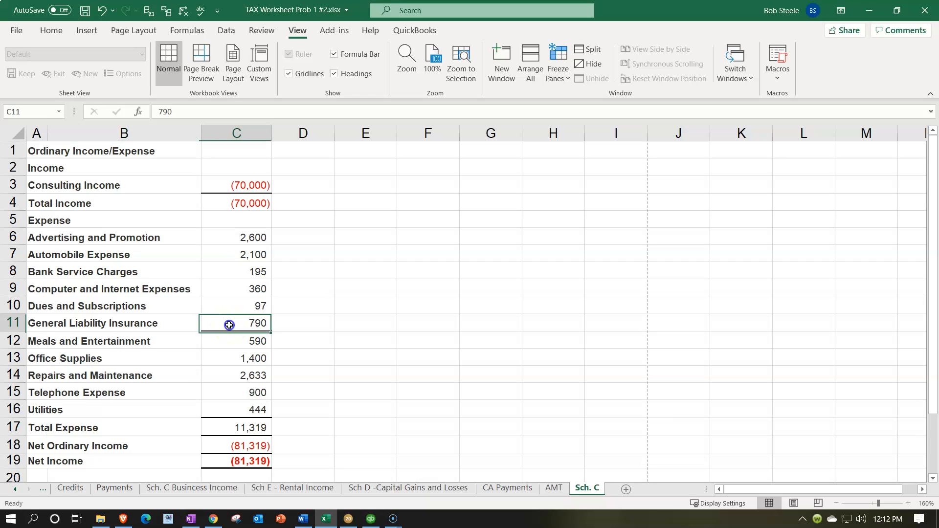
left_click(51, 31)
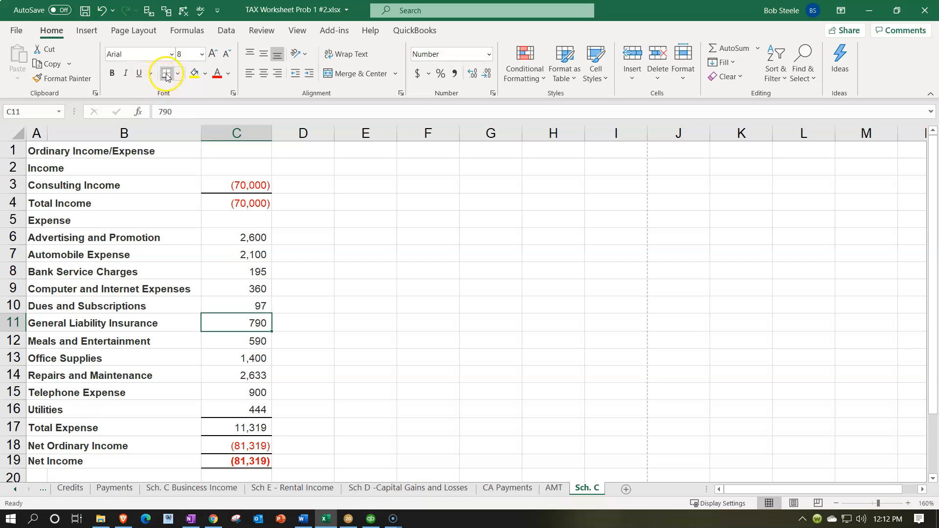
left_click(234, 288)
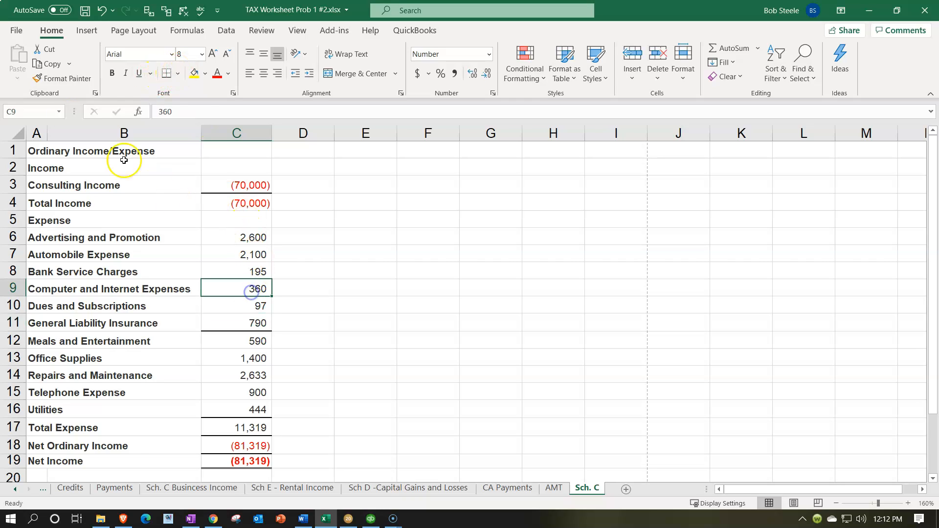
left_click(55, 79)
left_click(248, 320)
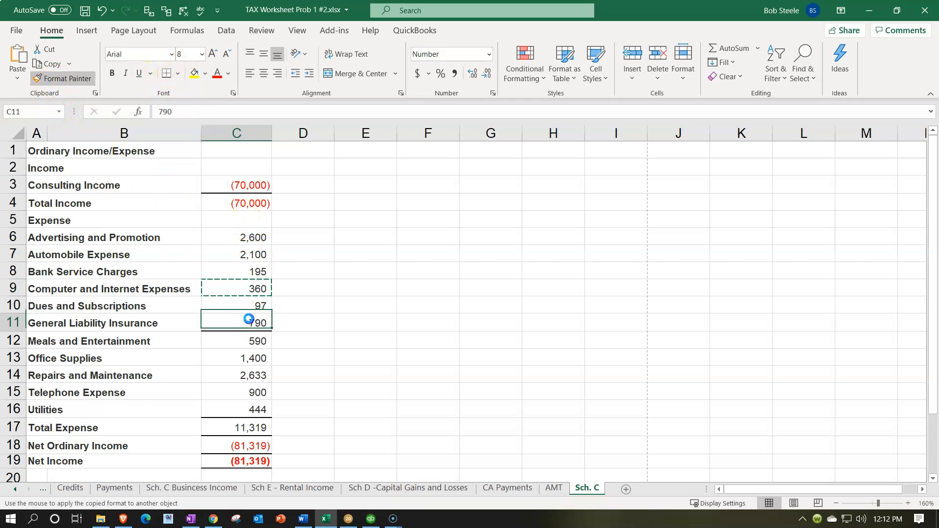
- Delete rows 17 through 20, including Total Expense, Net Ordinary Income and Net Income
scroll(322, 412, "down", 1)
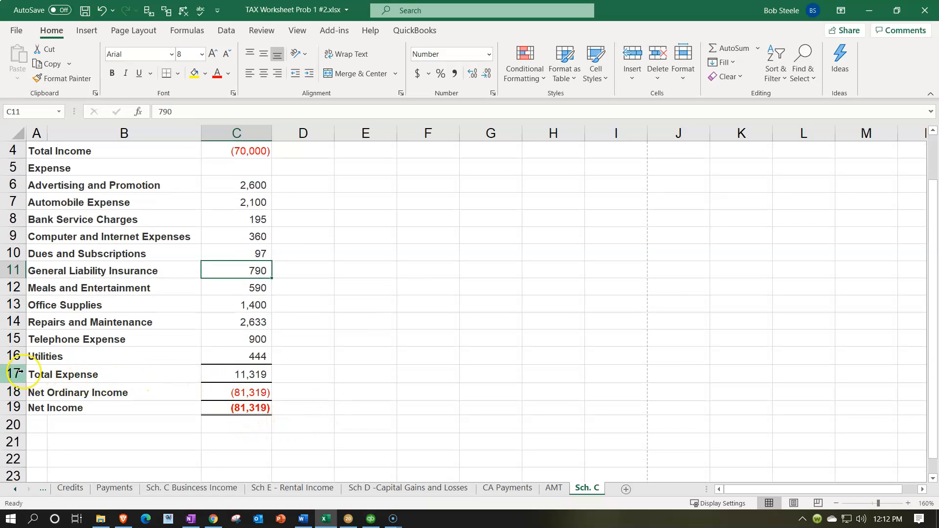
left_click_drag(17, 372, 34, 426)
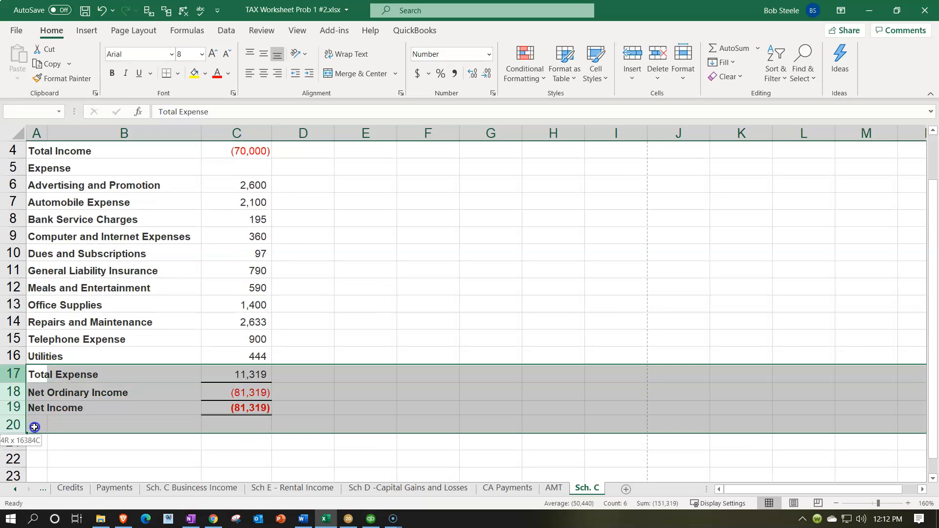
right_click(120, 416)
left_click(153, 315)
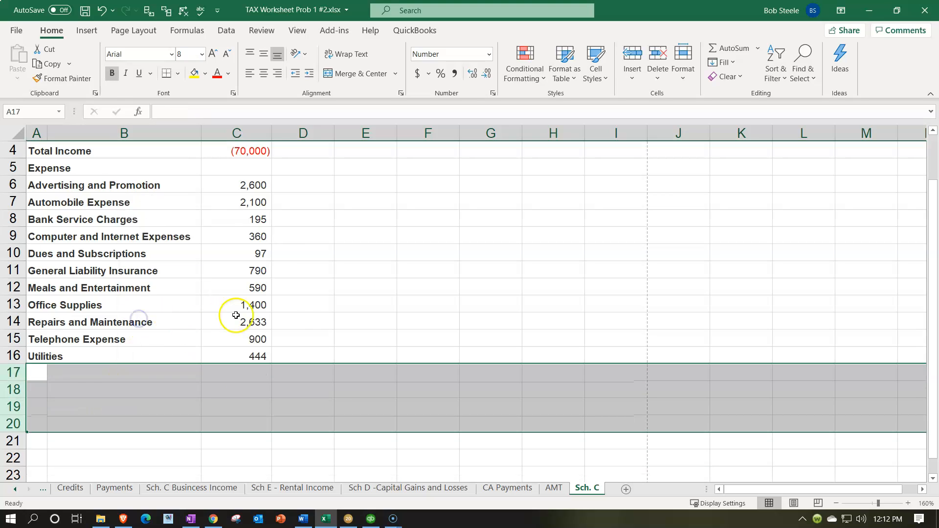
left_click(314, 315)
- Apply the format of blank cell E4 to the whole Sch. C sheet with Format Painter
scroll(314, 316, "up", 1)
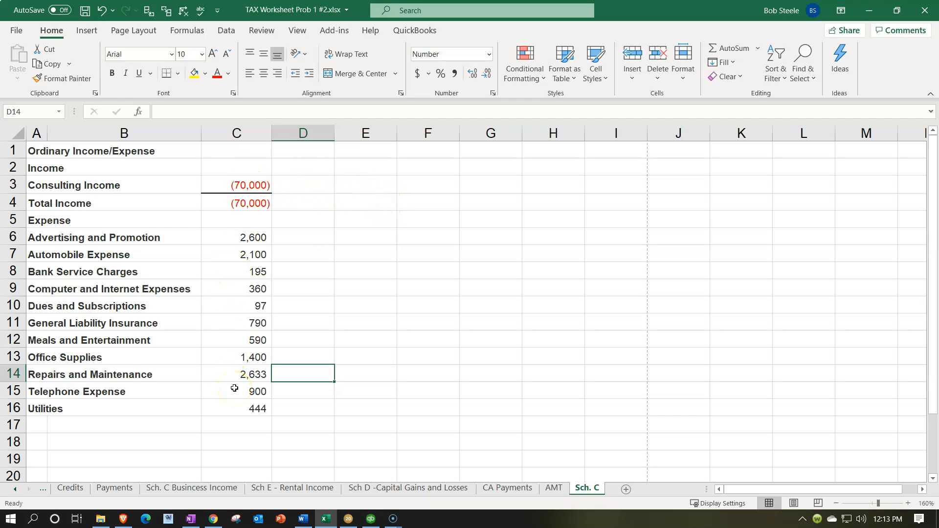
left_click(239, 255)
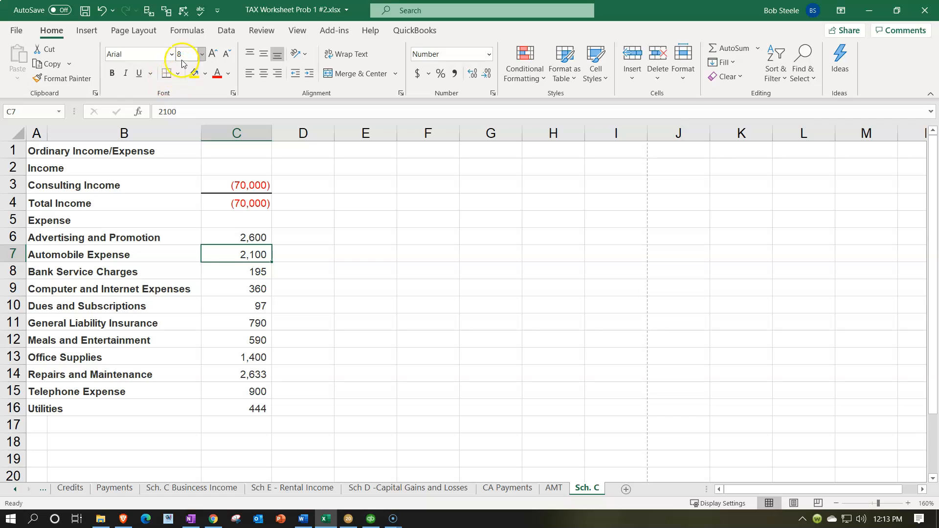
left_click(371, 199)
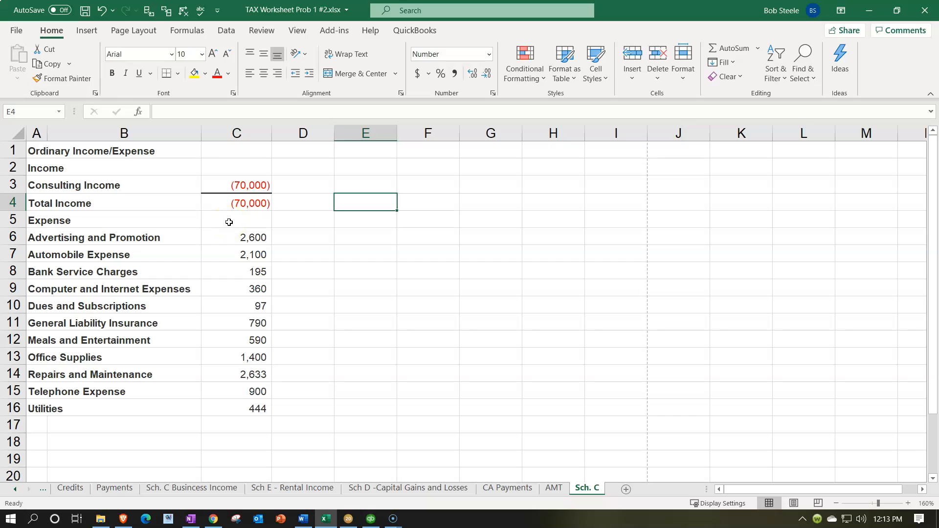
left_click(61, 79)
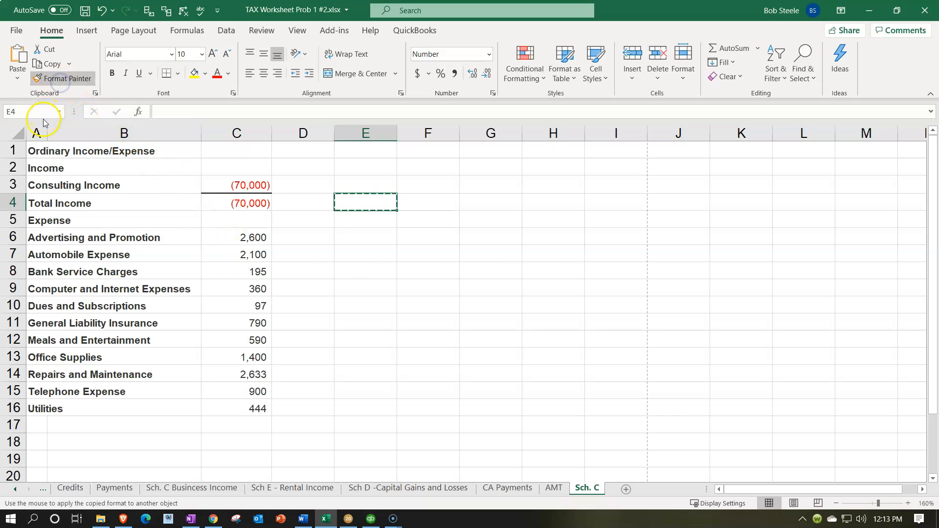
left_click(17, 131)
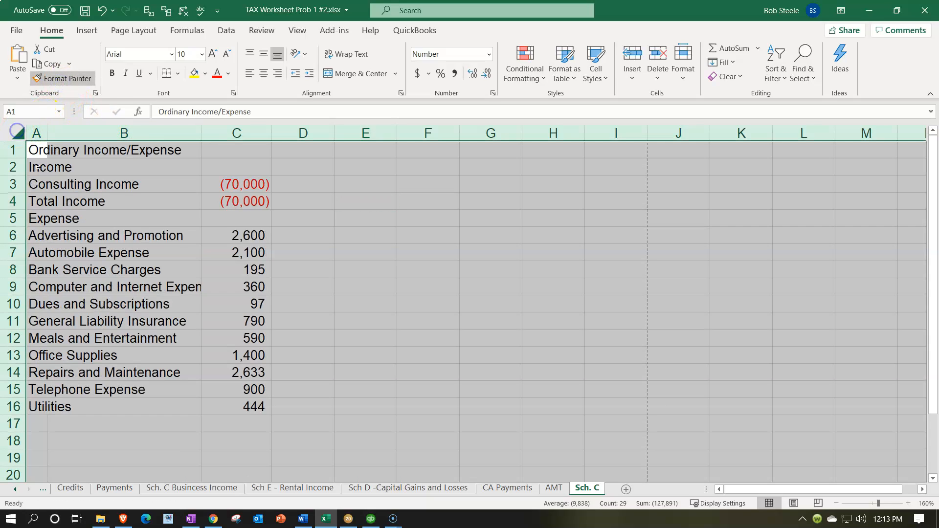
left_click(173, 282)
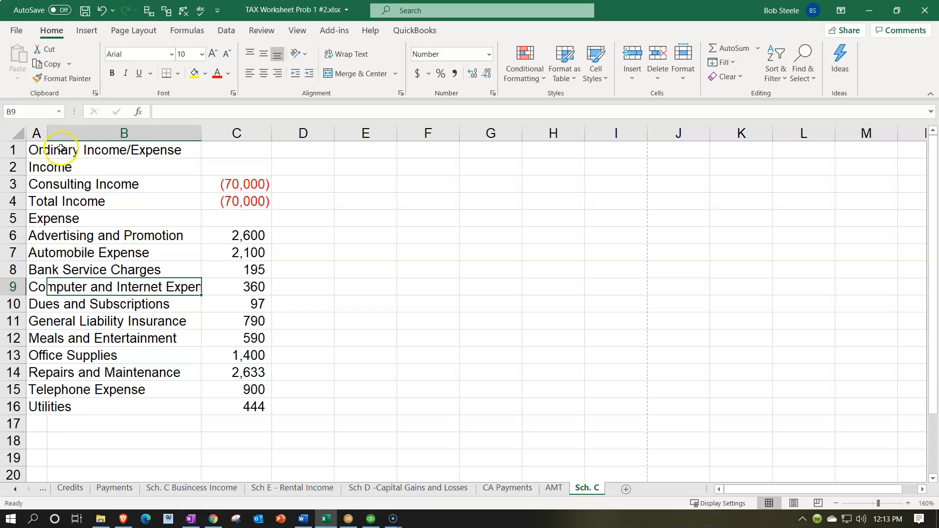
- Widen column A until it holds most of the account labels
left_click(87, 136)
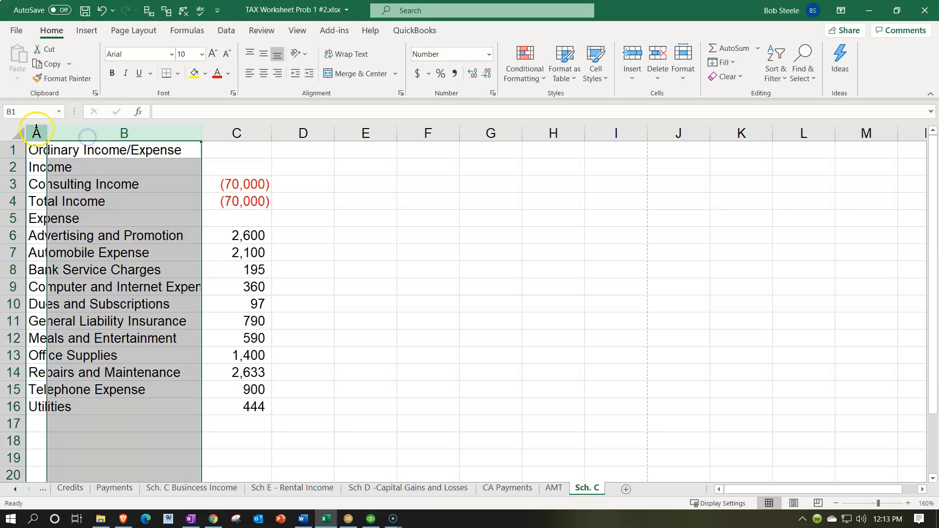
left_click_drag(47, 132, 211, 142)
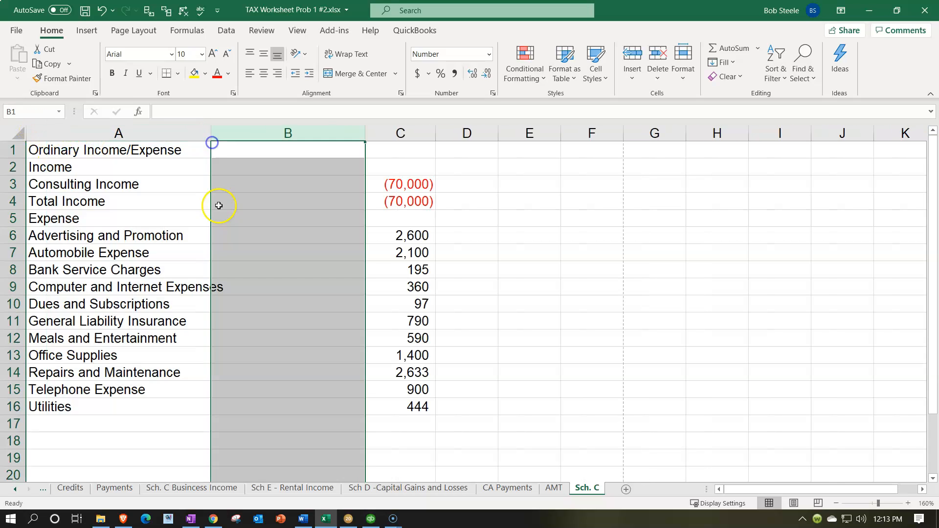
left_click(224, 264)
- Delete the blank column B and widen column A to fit the Computer and Internet Expenses label
left_click(255, 133)
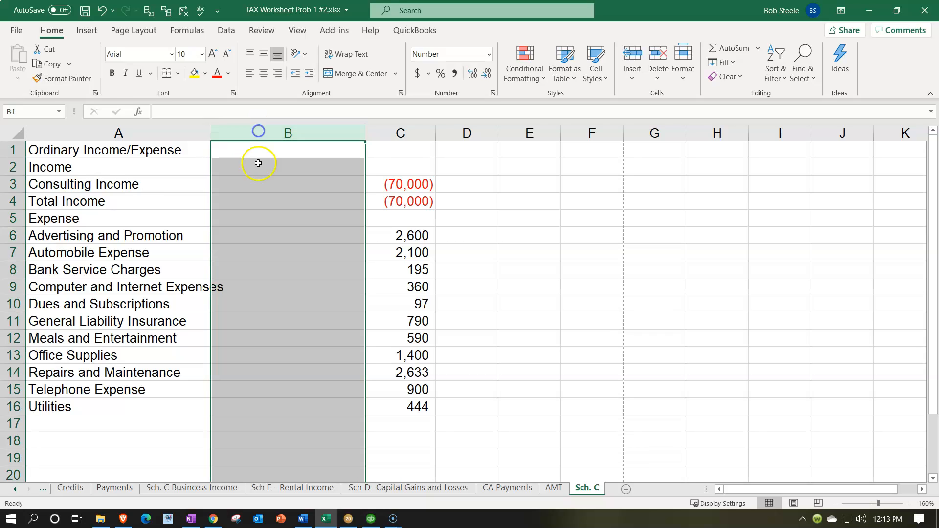
right_click(259, 175)
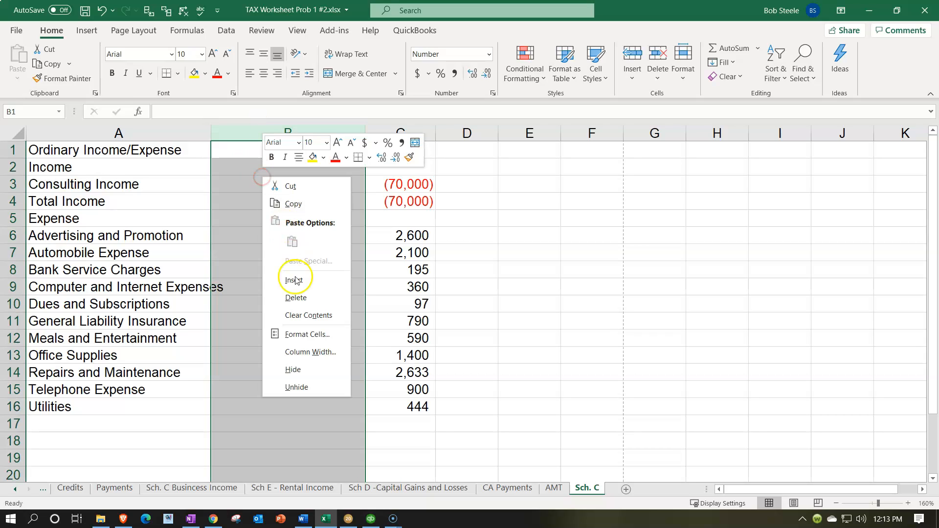
left_click(296, 299)
left_click_drag(212, 135, 239, 137)
left_click(145, 423)
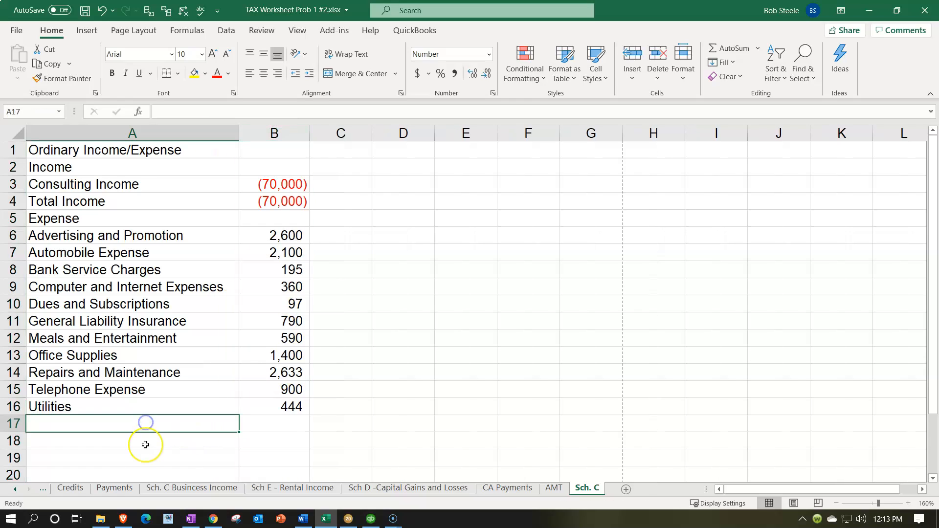
- Label cell A18 "Net Income", leaving row 17 blank below Utilities
type("Net")
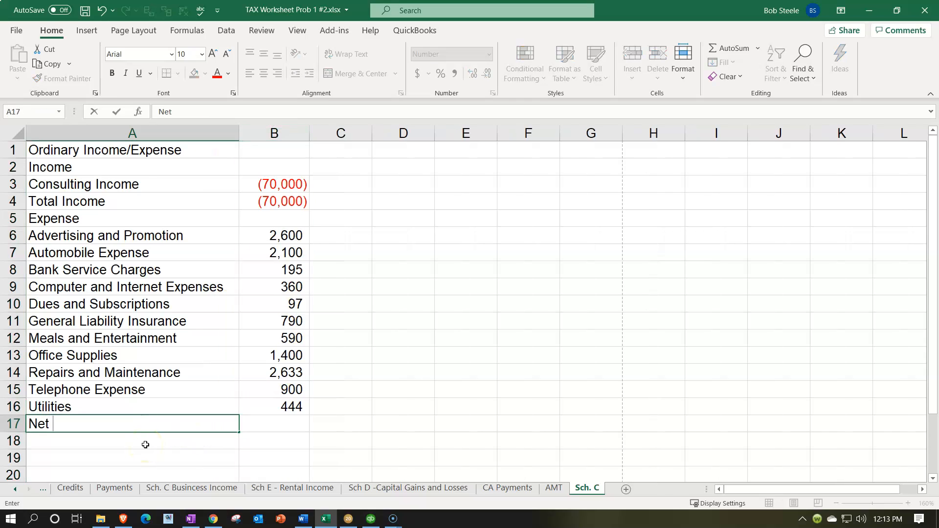
left_click(145, 444)
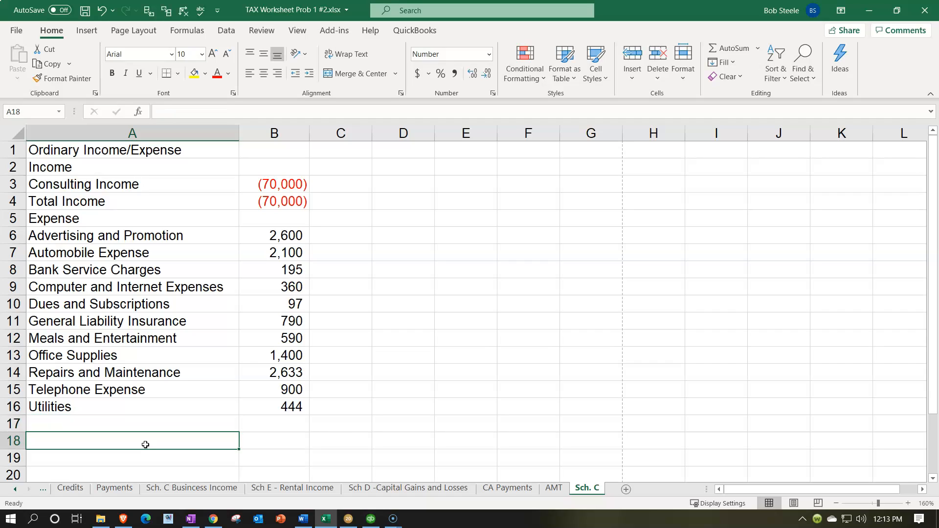
type("Net Income")
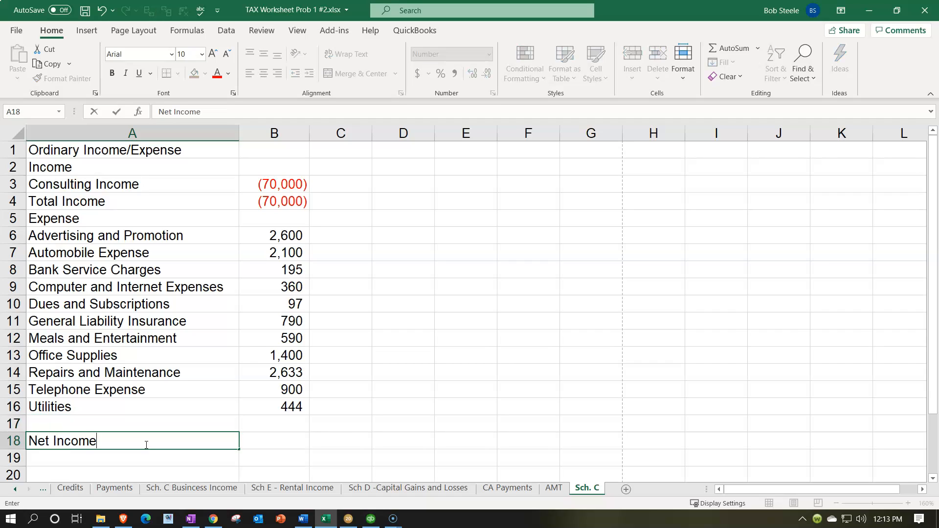
key("Tab")
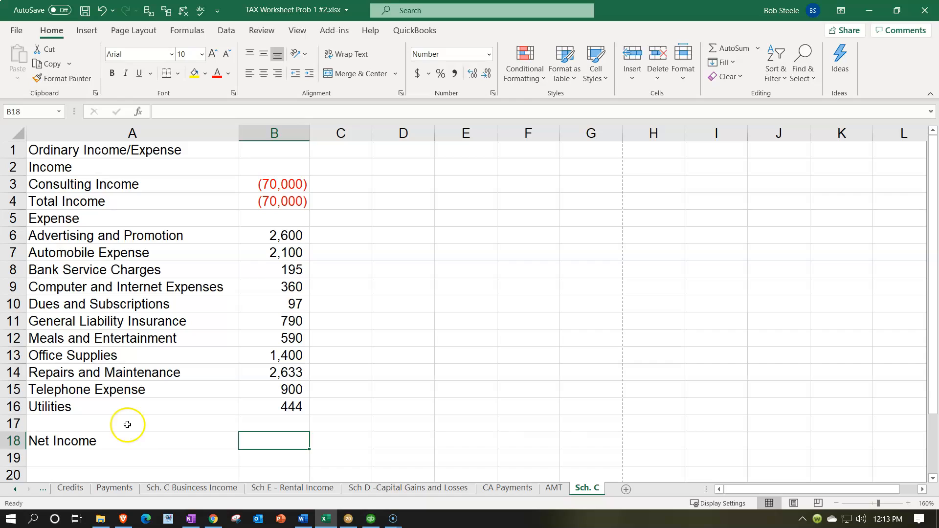
- Delete rows 1 and 2, containing the Ordinary Income/Expense and Income headings
left_click_drag(248, 184, 253, 201)
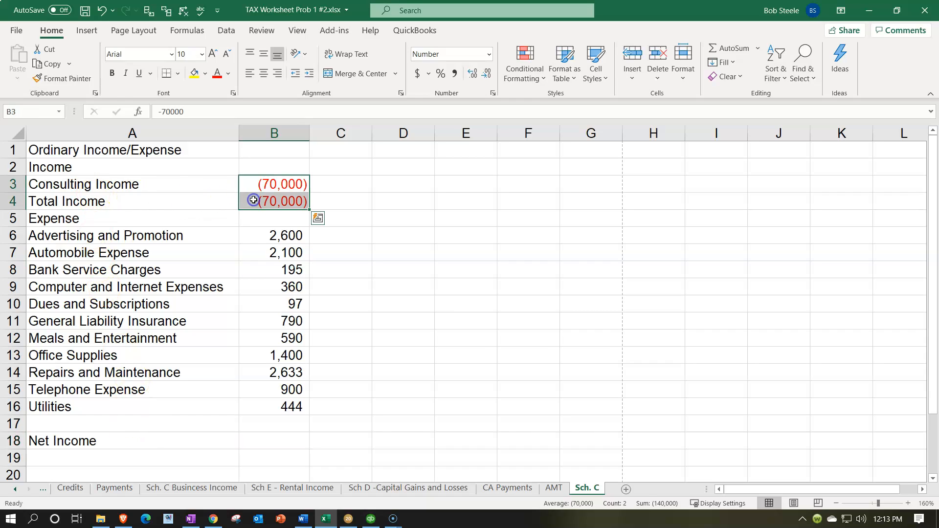
left_click(16, 149)
left_click_drag(17, 149, 17, 161)
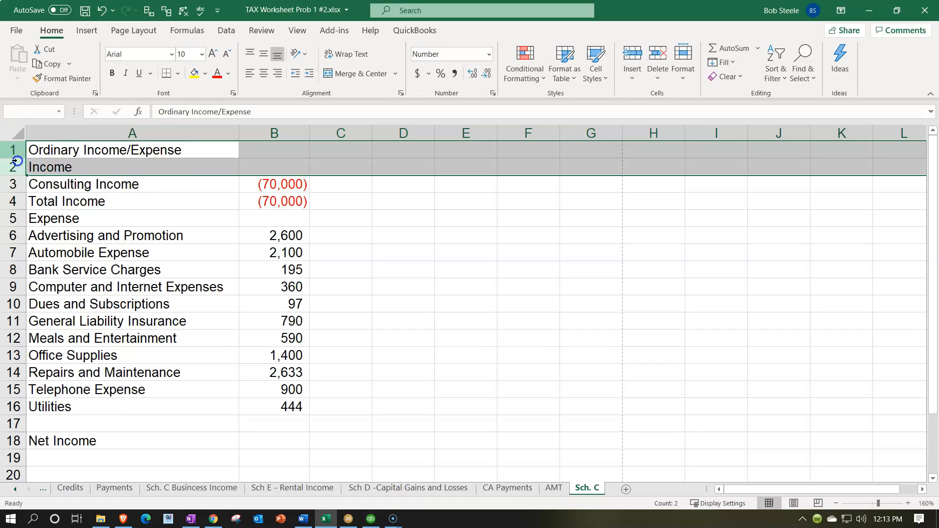
right_click(167, 169)
left_click(206, 290)
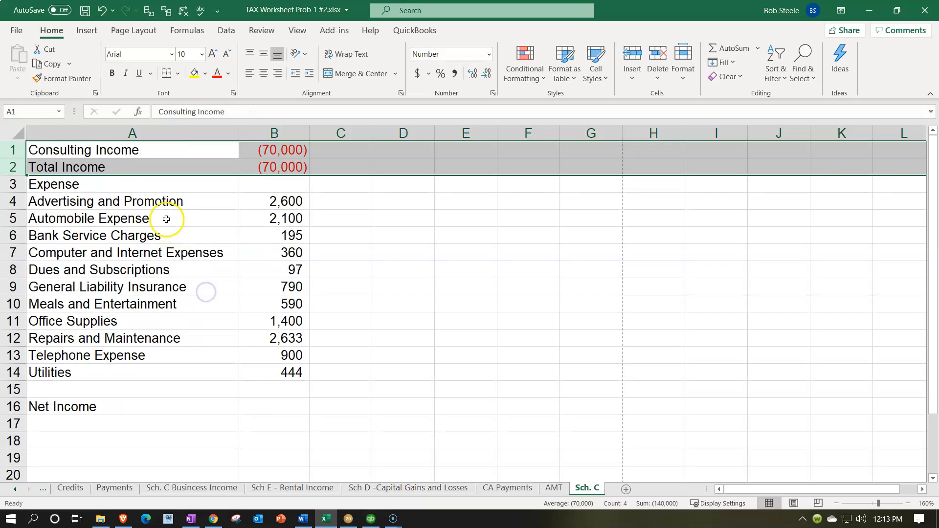
left_click(167, 219)
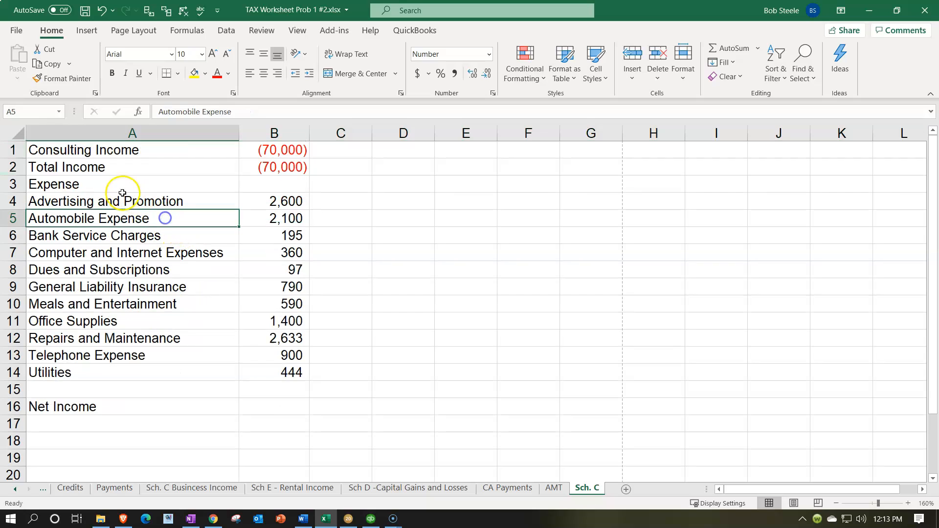
- Delete the Total Income row directly above the Expense heading
left_click(12, 167)
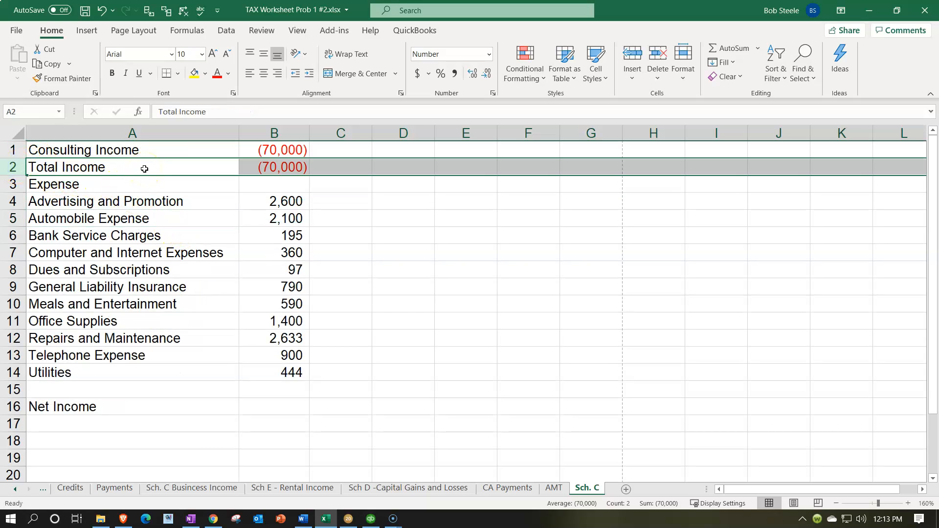
right_click(170, 169)
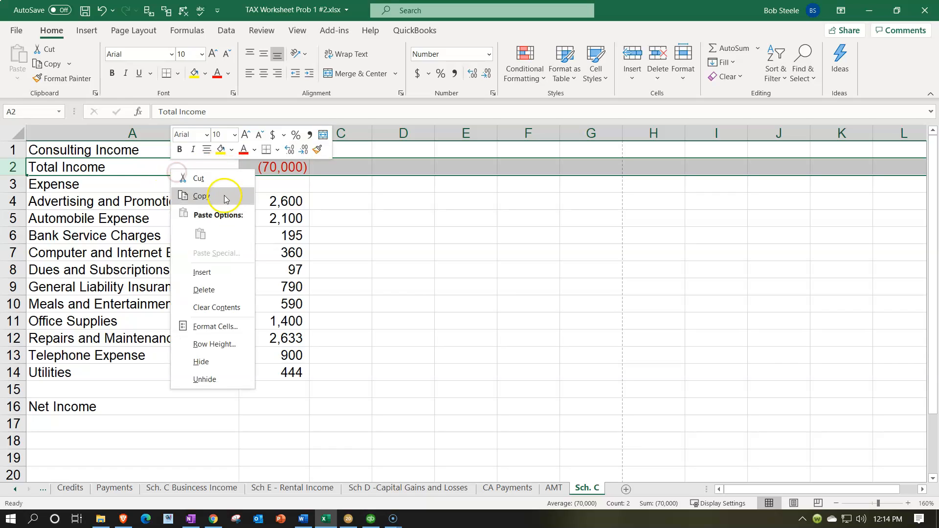
left_click(218, 292)
- Calculate Net Income in B15 with a SUM formula over B1:B13
left_click(272, 395)
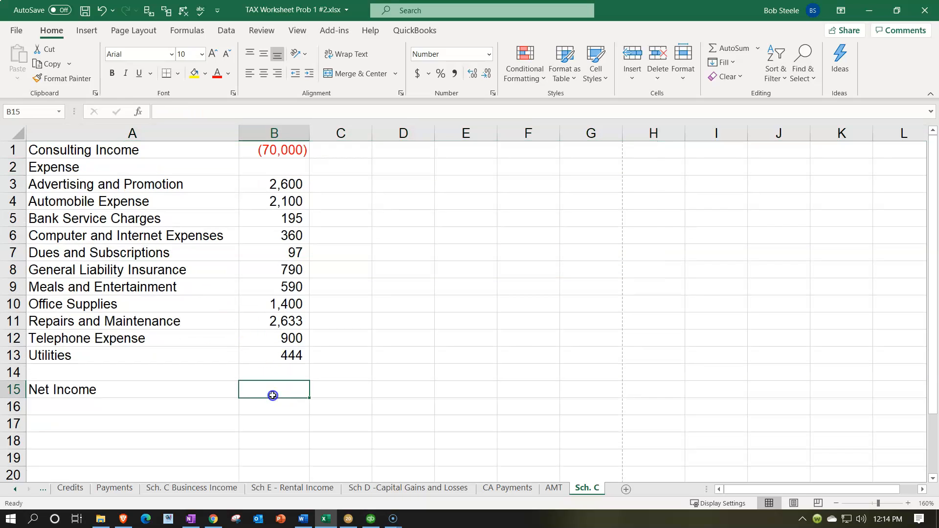
type("=sum(")
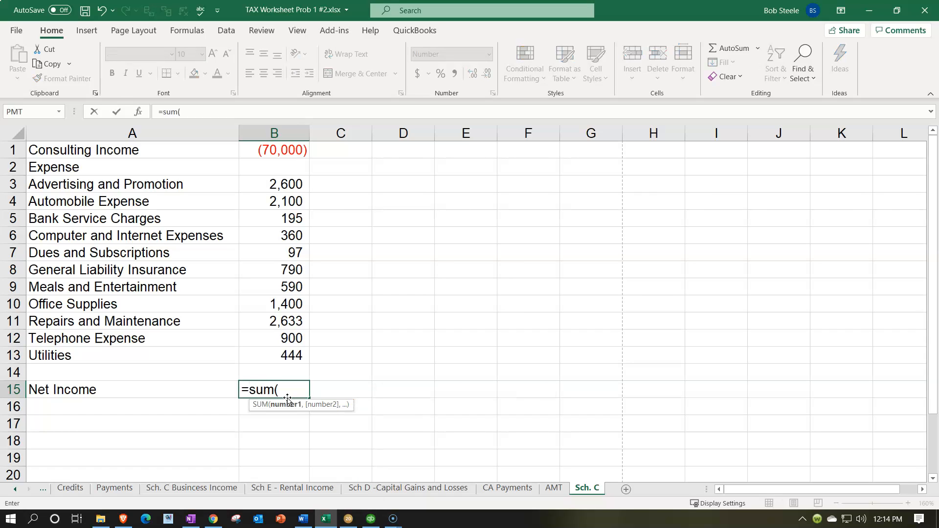
key("Up")
key("Up")
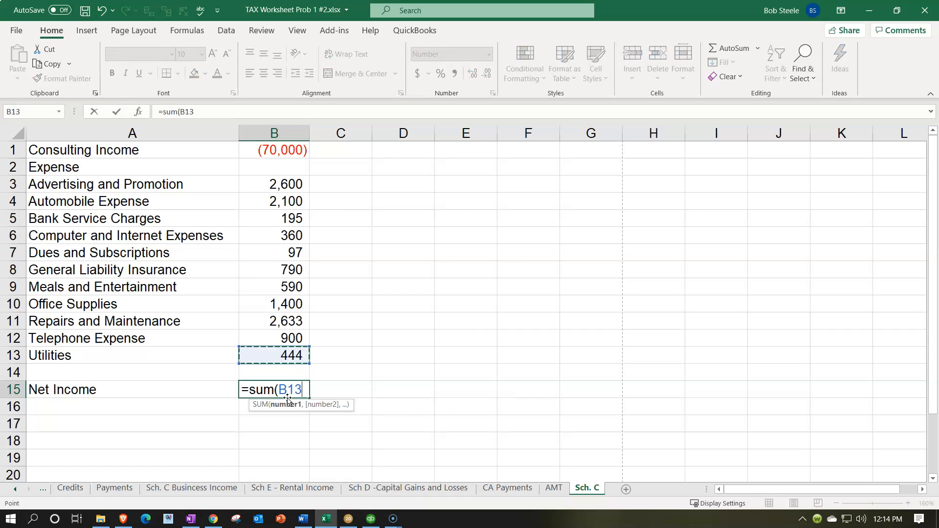
key("shift+Up")
key("shift+Up")
key("shift+Up")
key("shift+Up")
key("shift+Up")
key("shift+Up")
key("shift+Up")
key("shift+Up")
key("shift+Up")
key("shift+Up")
key("shift+Up")
key("shift+Up")
key("Return")
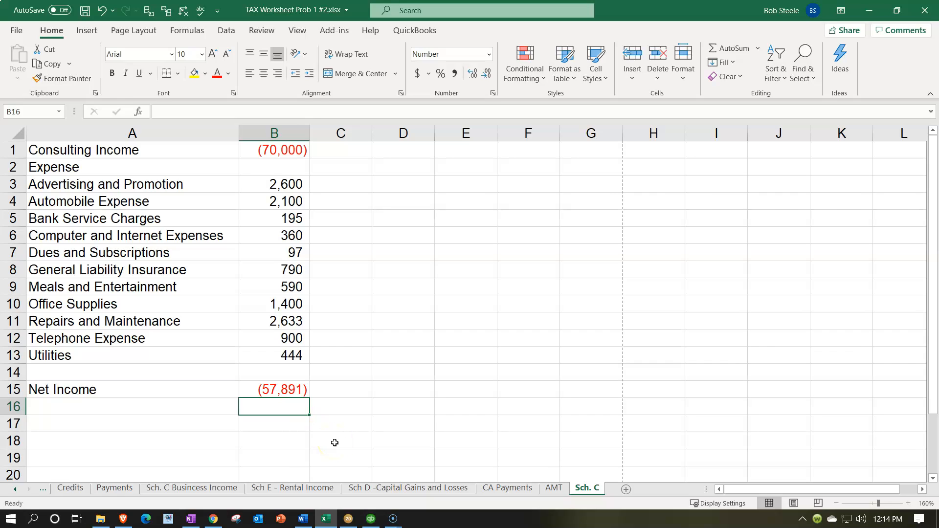
- Switch to QuickBooks to check Net Income on the Profit & Loss report, and return to the Excel worksheet
left_click(367, 522)
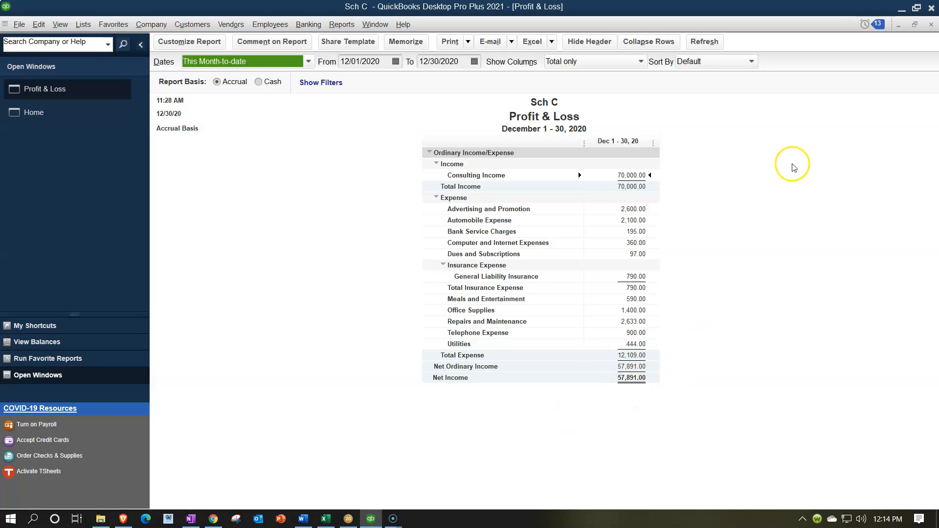
left_click(898, 11)
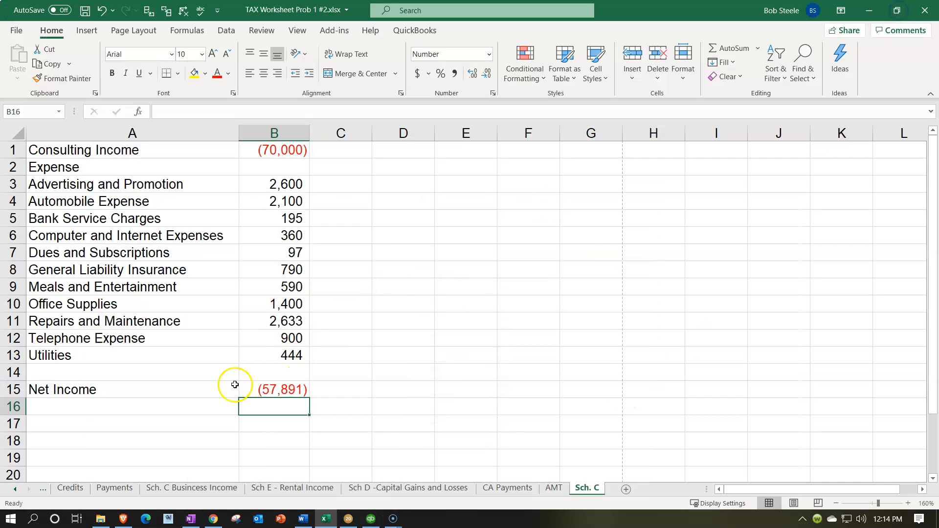
left_click(76, 371)
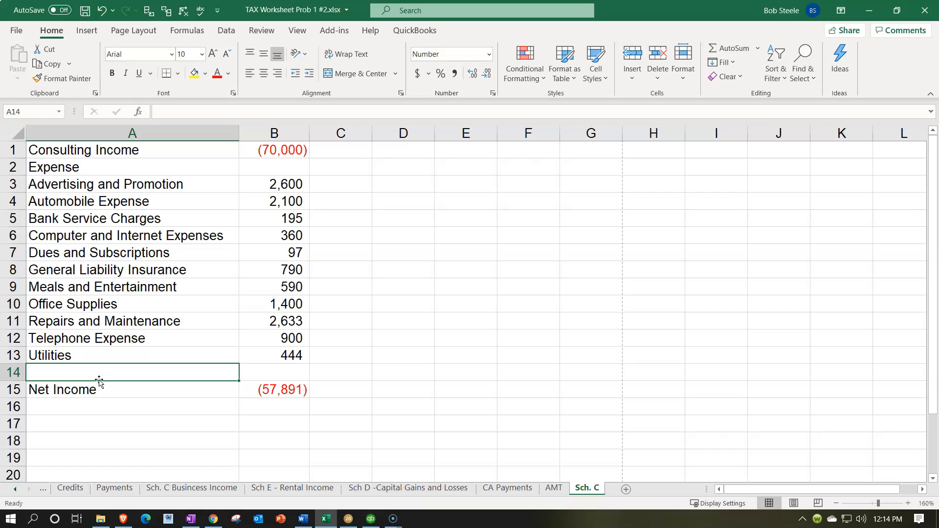
- Insert a row above Consulting Income and label its cell A1 "Balance Sheet"
left_click(16, 151)
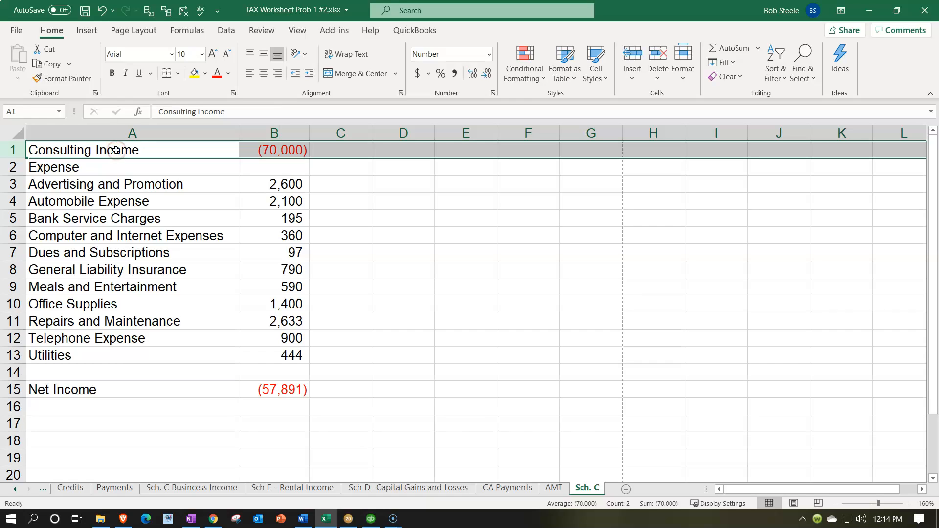
right_click(115, 150)
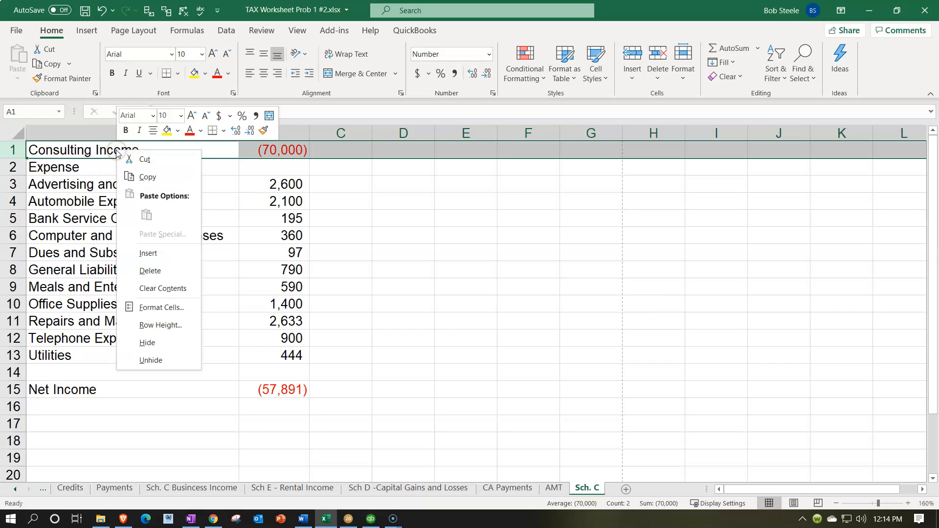
left_click(132, 260)
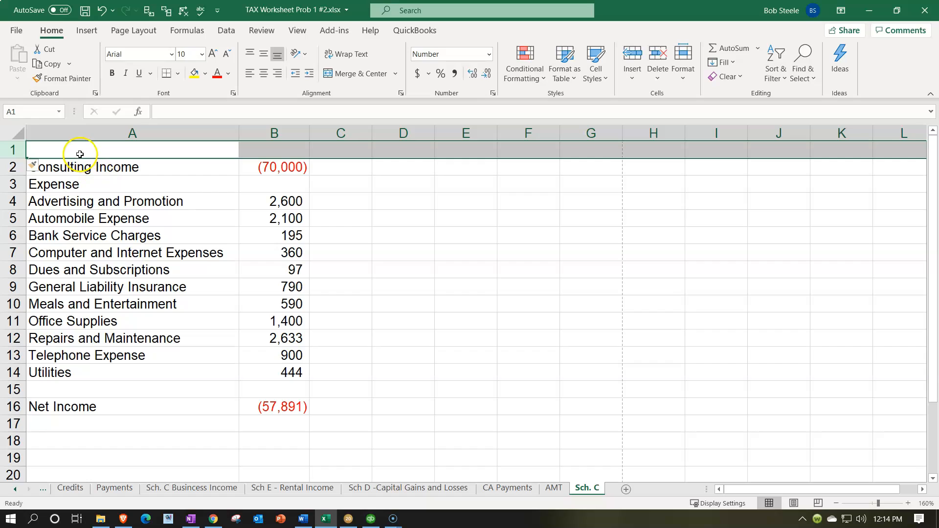
left_click(80, 153)
type("Bala")
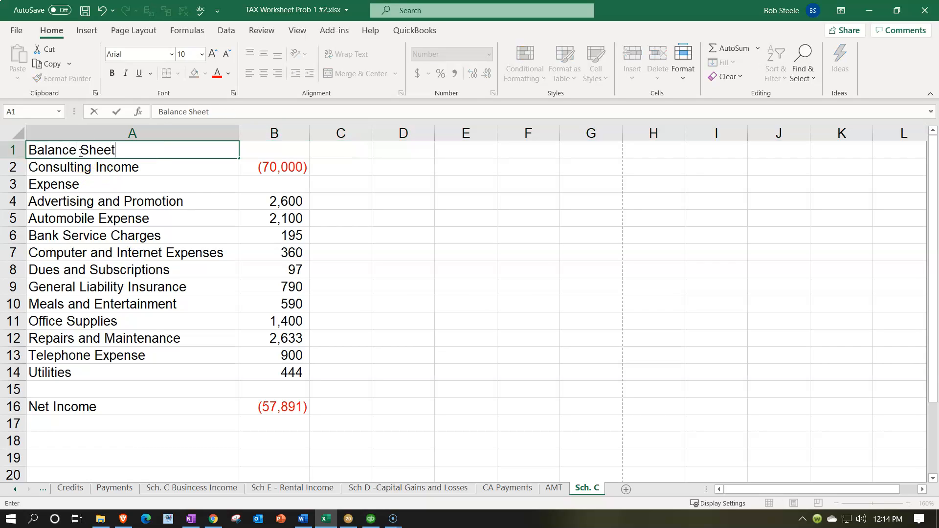
type("nce Sheet")
key("Tab")
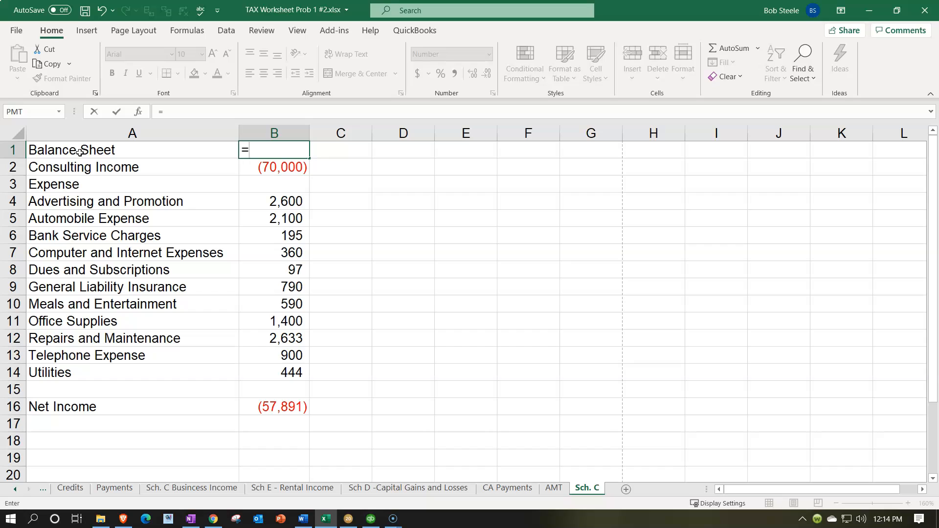
- Enter the formula =-SUM(B2:B14) in B1 as the Balance Sheet amount
type("-s")
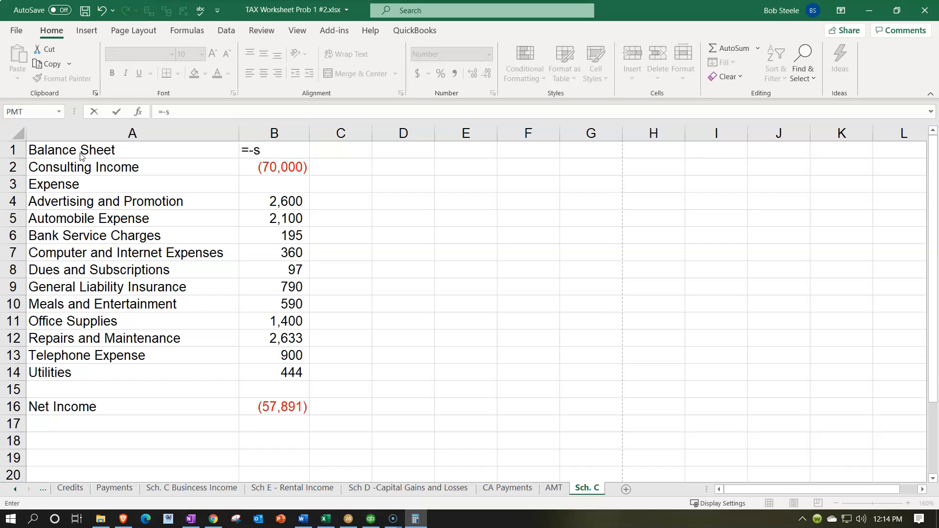
left_click(274, 153)
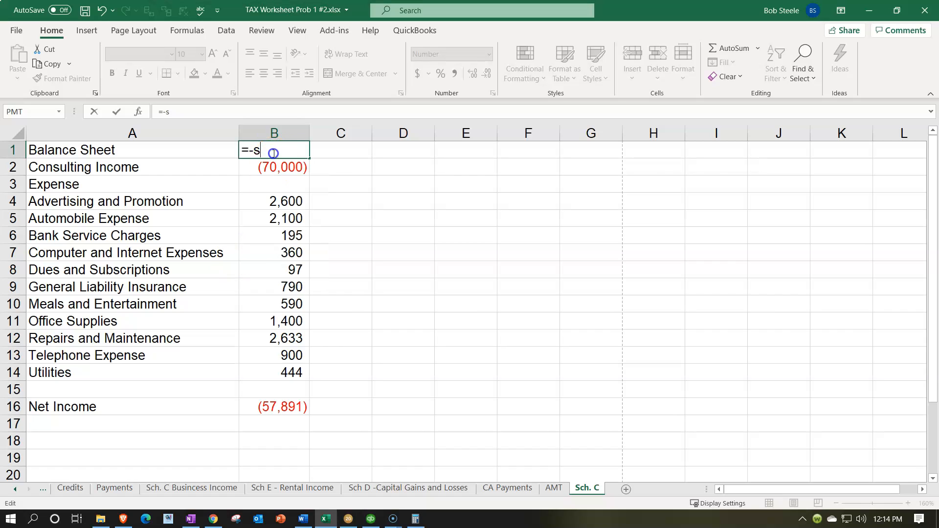
type("um")
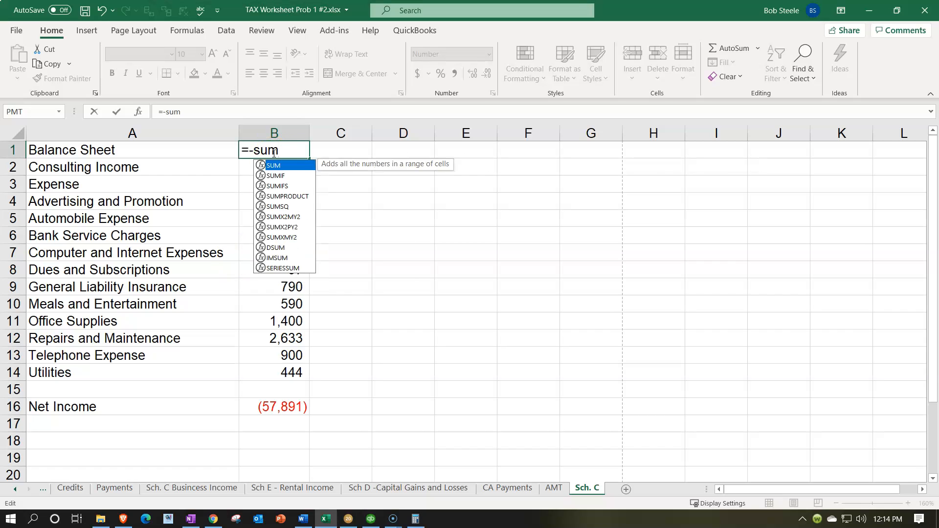
type("(")
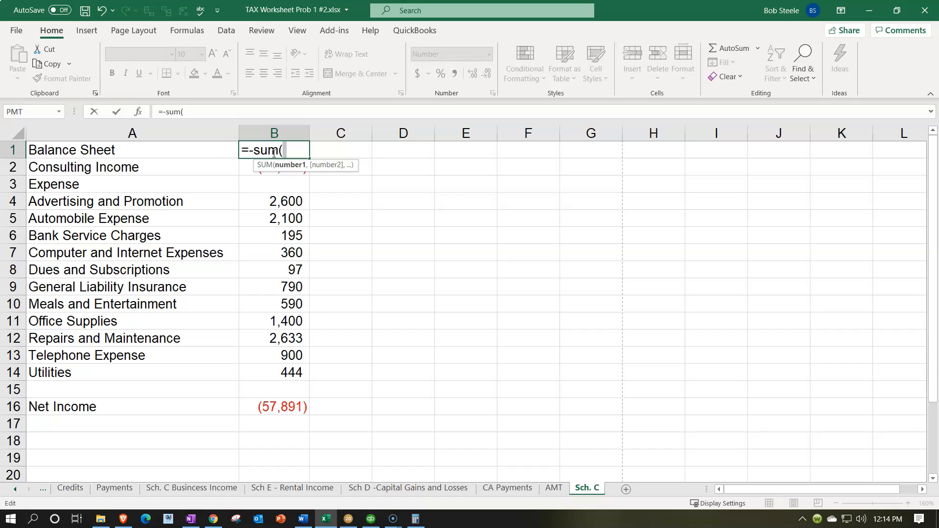
left_click_drag(293, 269, 298, 304)
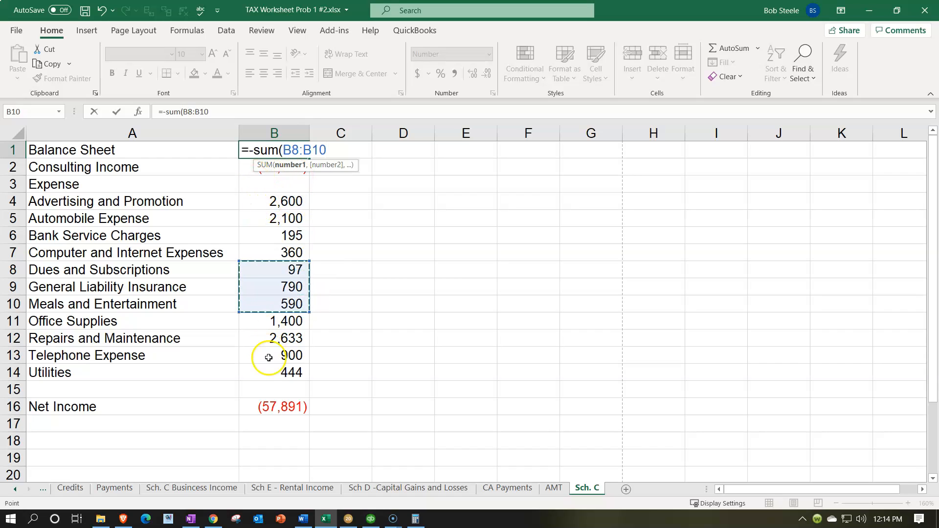
left_click_drag(273, 373, 258, 169)
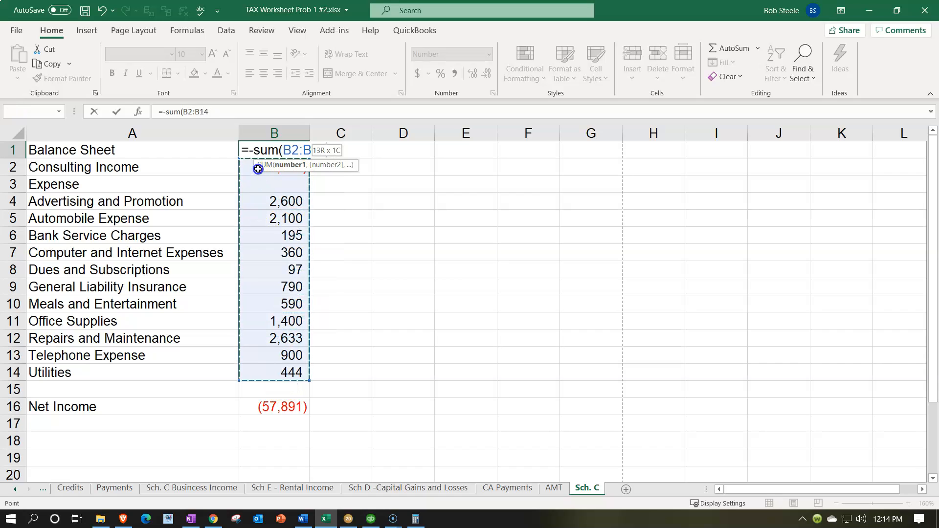
key("Return")
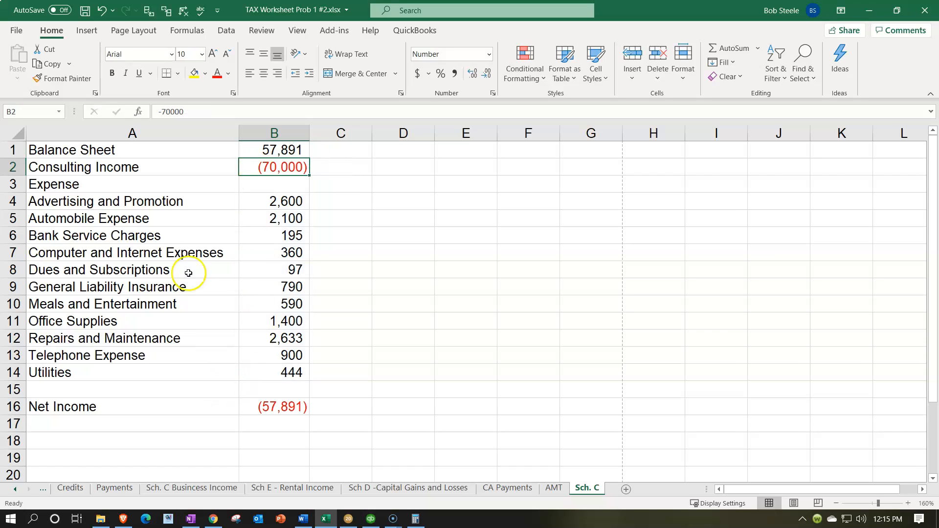
- Insert a blank row between Balance Sheet and Consulting Income
left_click(50, 390)
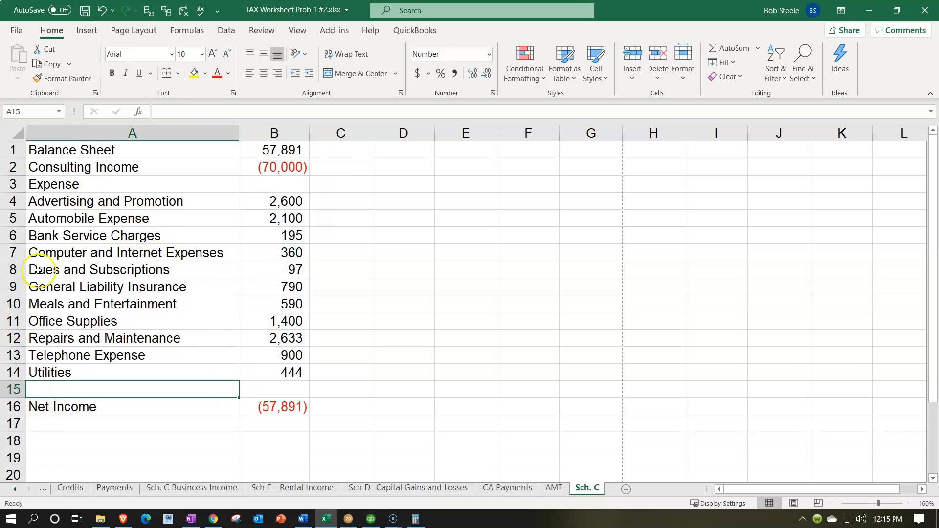
left_click(13, 167)
right_click(69, 168)
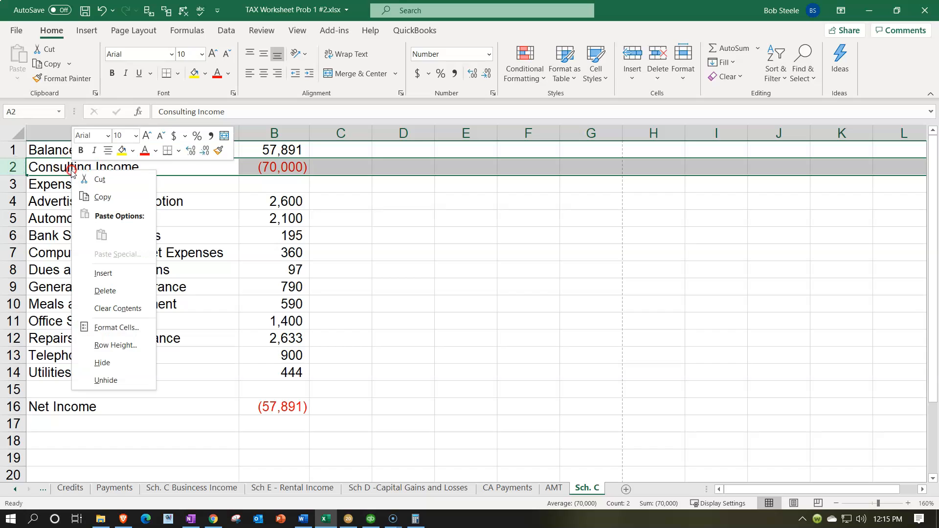
left_click(109, 277)
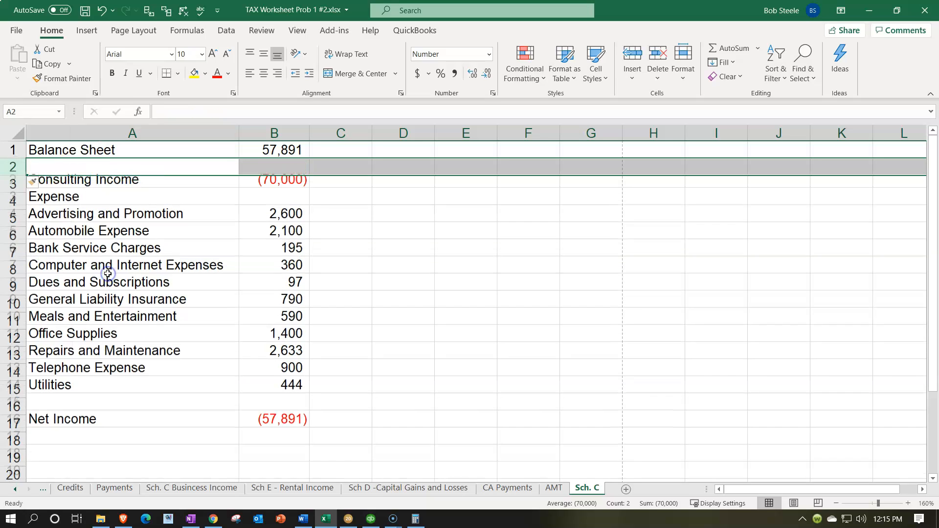
- Label cell A16 "Debits & Credits" in the blank row between Utilities and Net Income
left_click(101, 407)
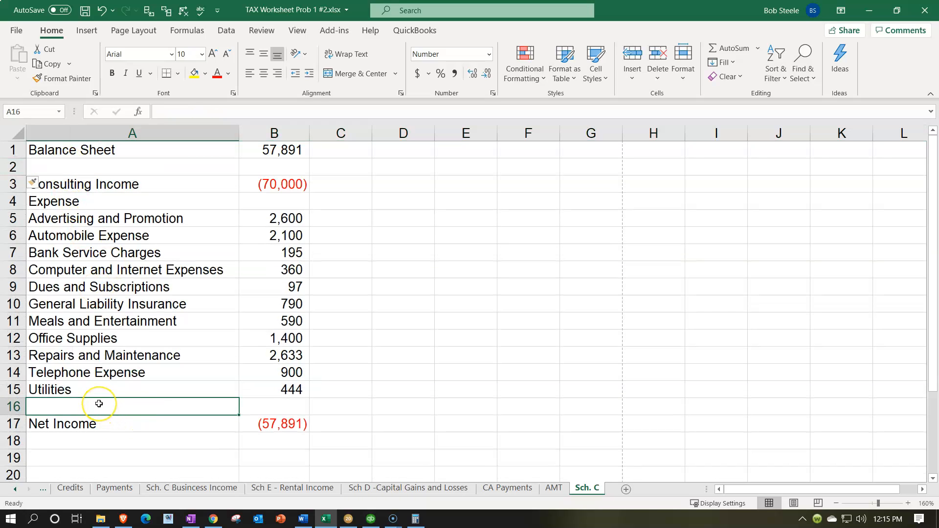
type("E")
key("BackSpace")
key("BackSpace")
type("Debits & Credits")
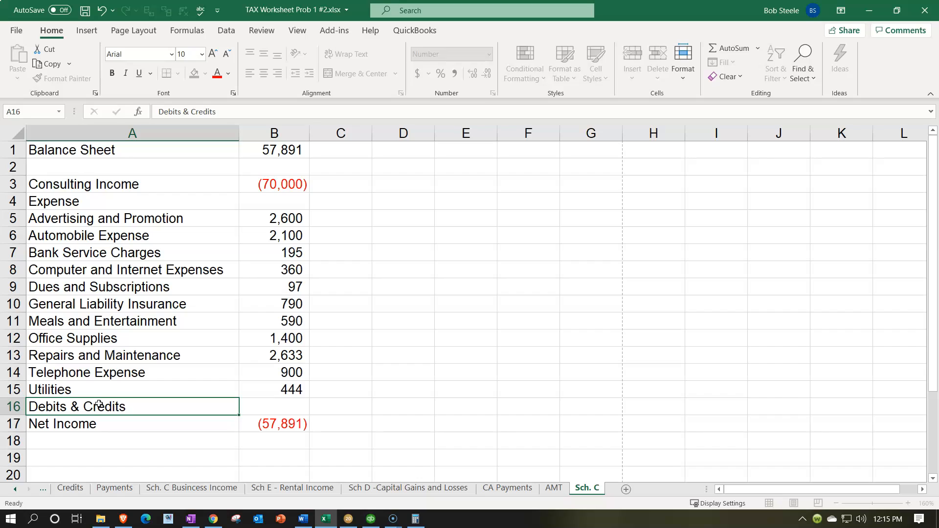
- Enter the formula =SUM(B1:B15) in B16 as the Debits & Credits check total
key("Right")
type("=")
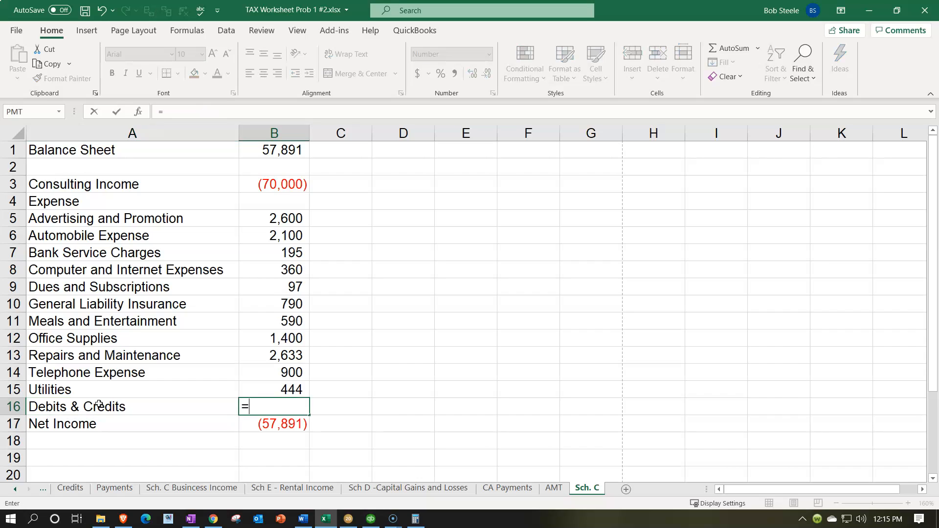
type("sum(")
key("Up")
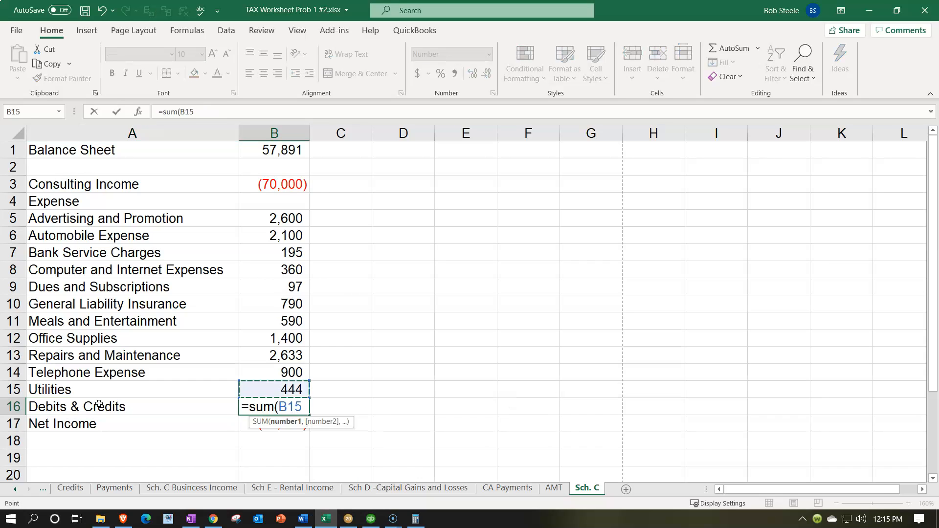
key("shift+Up")
key("shift+Up")
key("shift+Up")
key("shift+Up")
key("shift+Up")
key("shift+Up")
key("shift+Up")
key("shift+Up")
key("shift+Up")
key("shift+Up")
key("shift+Up")
key("shift+Up")
key("shift+Up")
key("shift+Up")
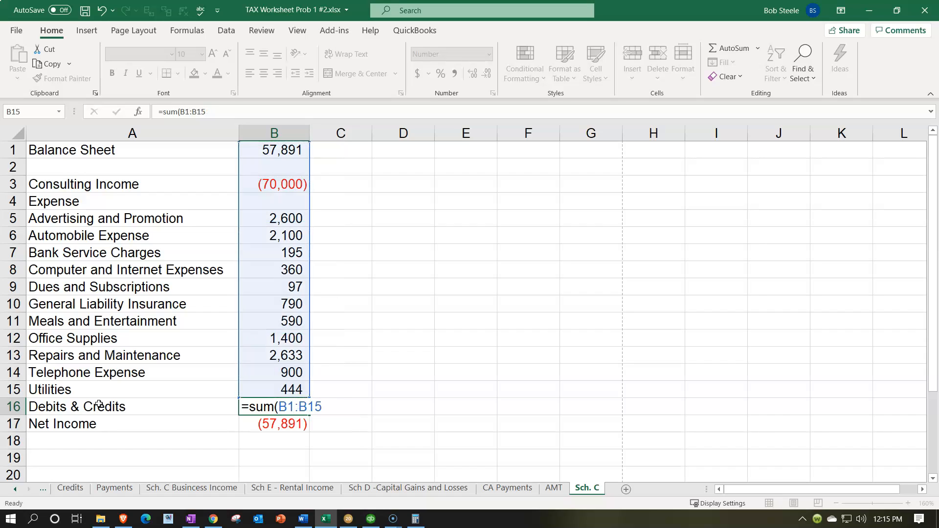
key("Return")
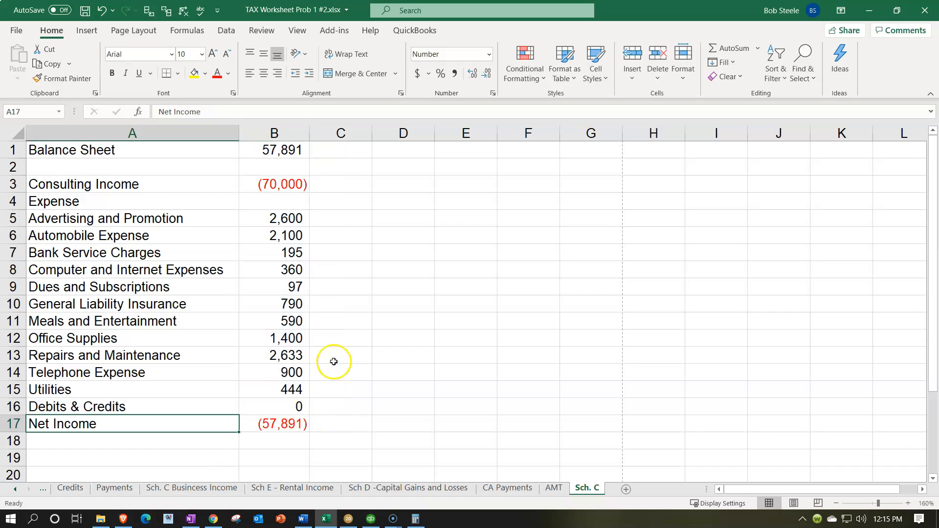
- Underline the Utilities amount in B15 and check the range used by the Net Income formula in B17
left_click(282, 390)
left_click(139, 73)
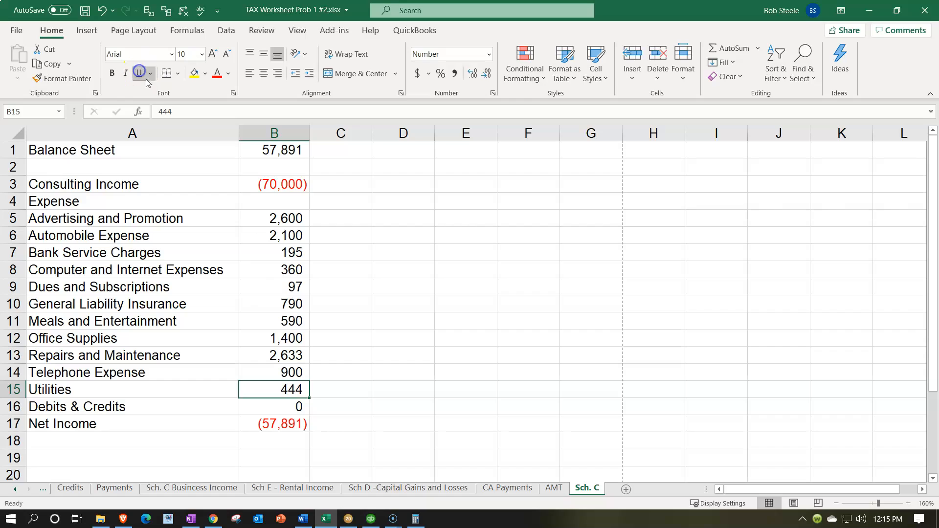
double_click(276, 422)
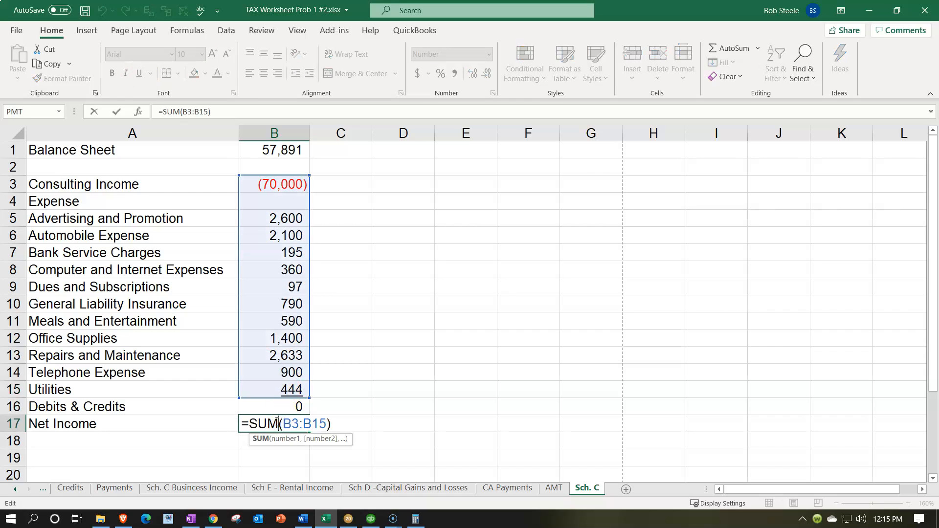
key("Return")
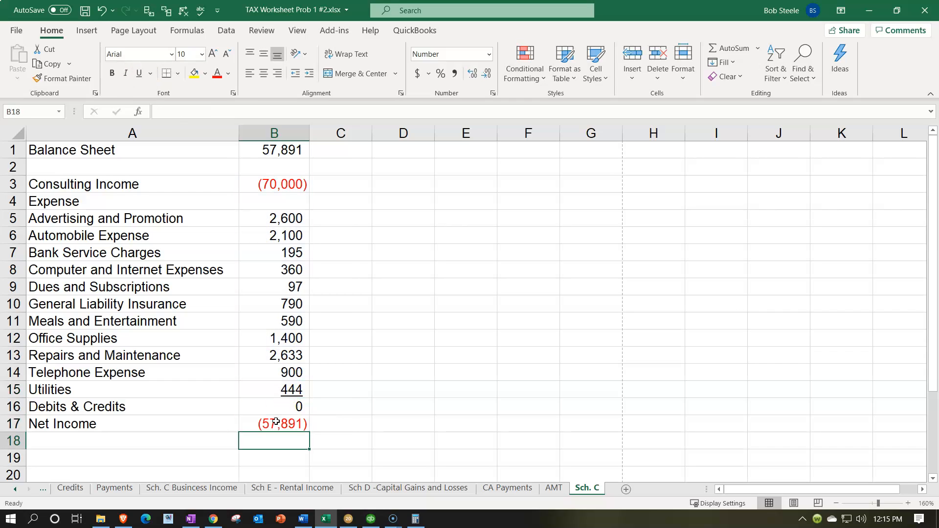
- Add a conditional formatting rule to B16 that highlights values greater than 1 with Light Red Fill with Dark Red Text
left_click(271, 409)
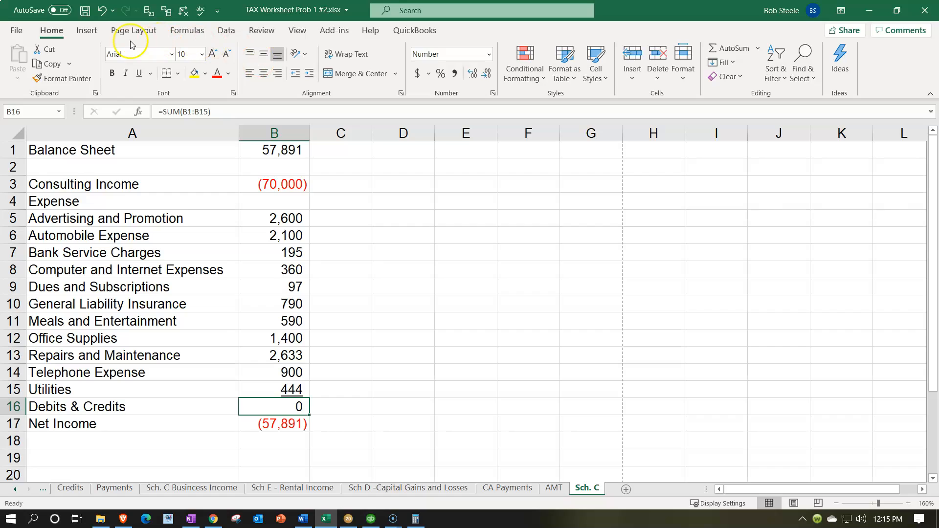
left_click(527, 78)
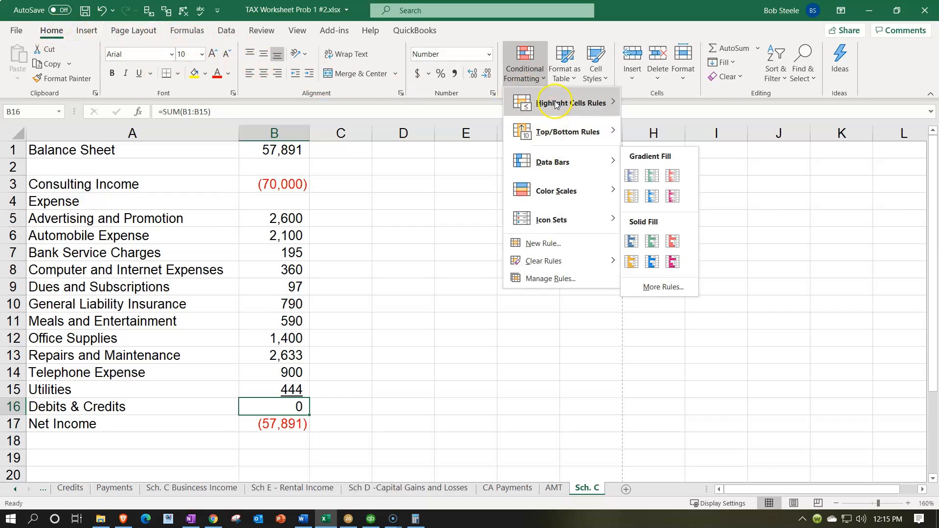
left_click(615, 102)
left_click(638, 103)
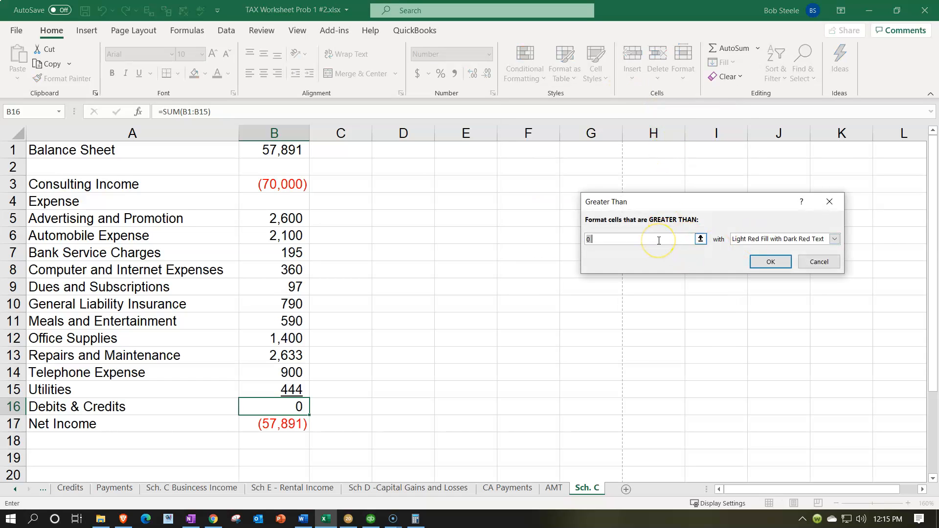
type("1")
left_click(770, 262)
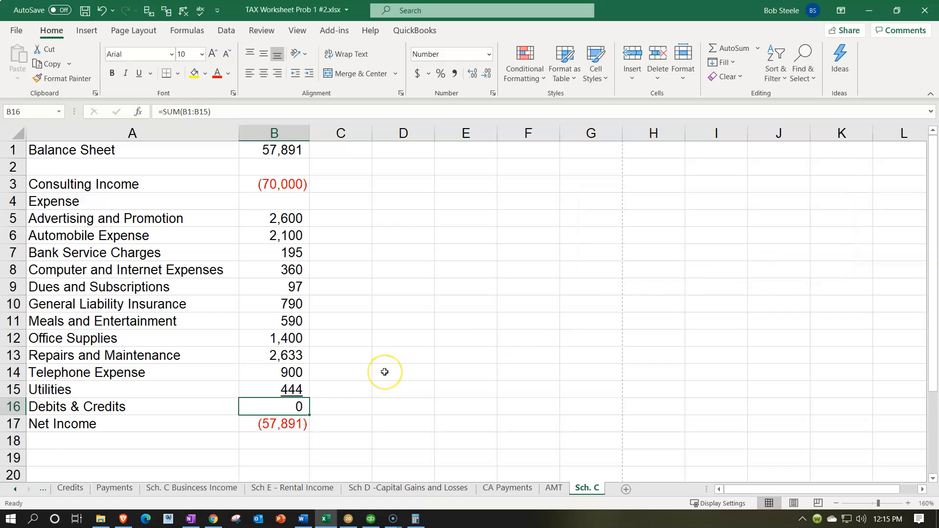
- Test the greater-than rule by entering 2 in B16, and undo the entry
type("2")
key("Return")
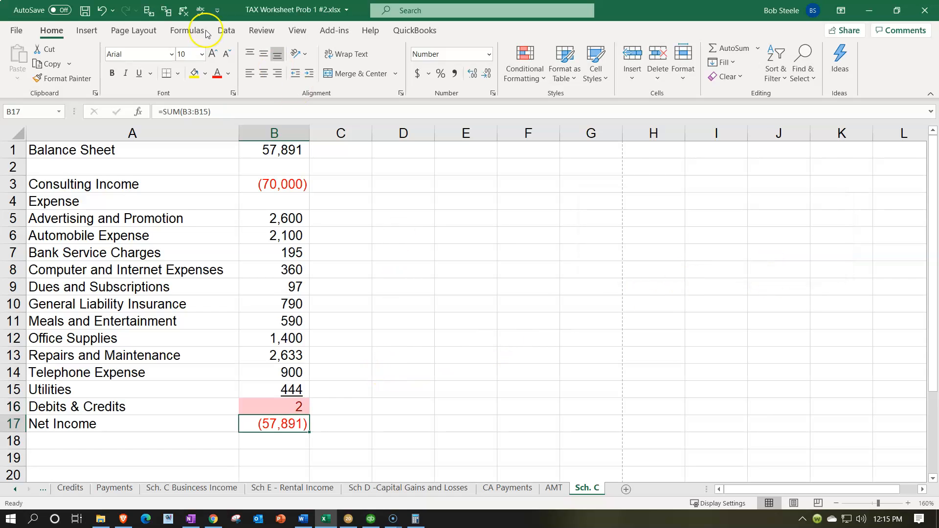
left_click(101, 10)
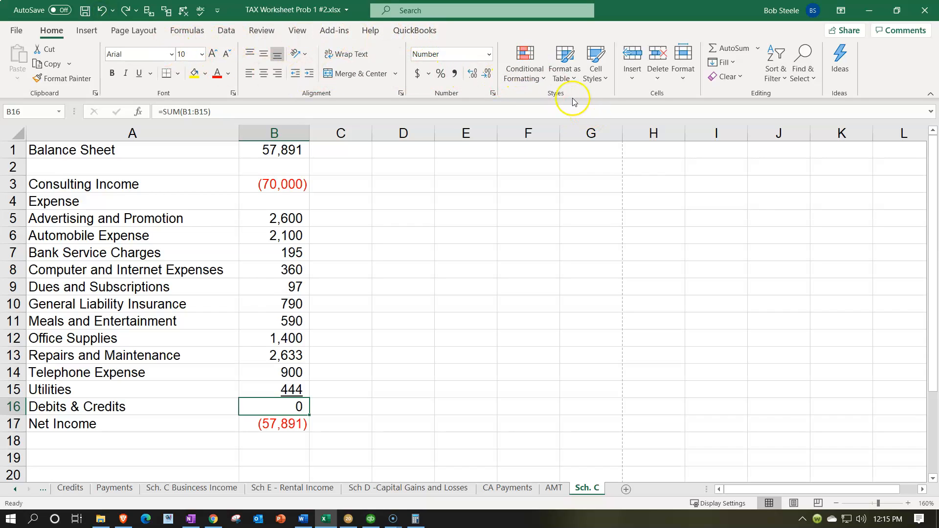
- Add a conditional formatting rule to B16 that highlights values less than -1 with Light Red Fill with Dark Red Text
left_click(530, 74)
mouse_move(552, 115)
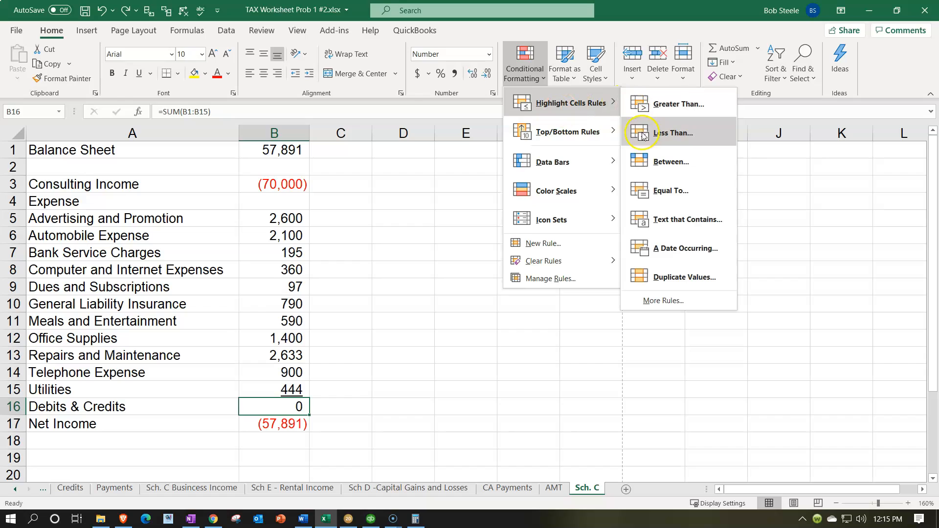
left_click(670, 130)
key("BackSpace")
type("-1")
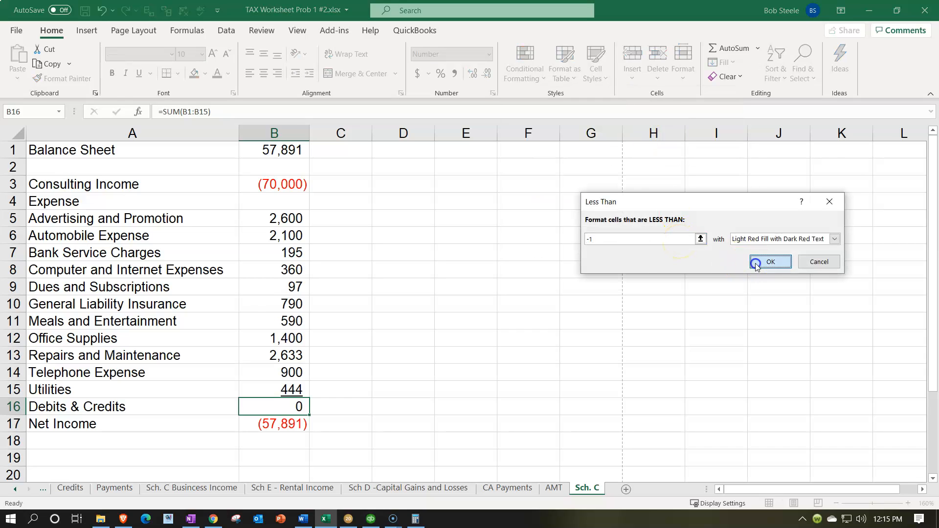
left_click(770, 262)
- Test the less-than rule by entering -2 in B16, and undo the entry
key("F2")
type("-2")
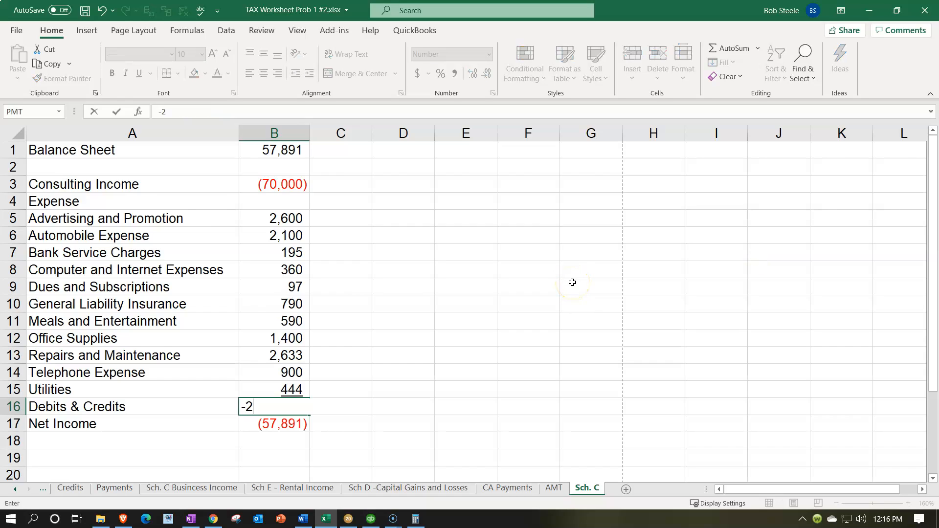
key("Return")
left_click(102, 10)
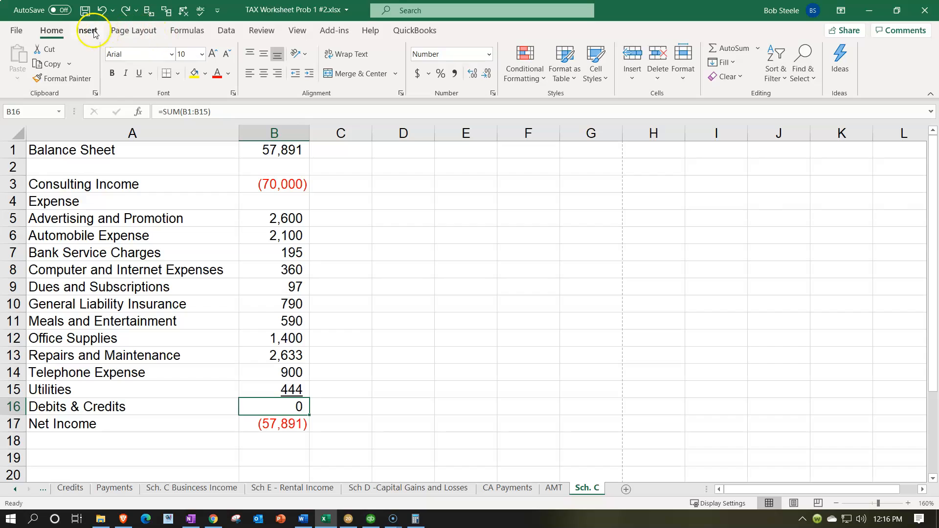
- Add a conditional formatting rule to B16 that shows values between -1 and 1 with Green Fill with Dark Green Text
left_click(523, 63)
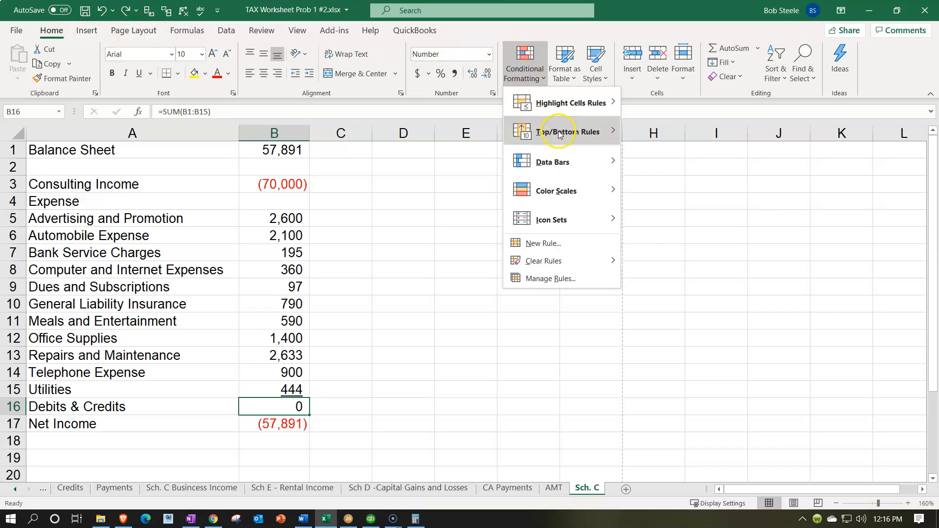
mouse_move(573, 105)
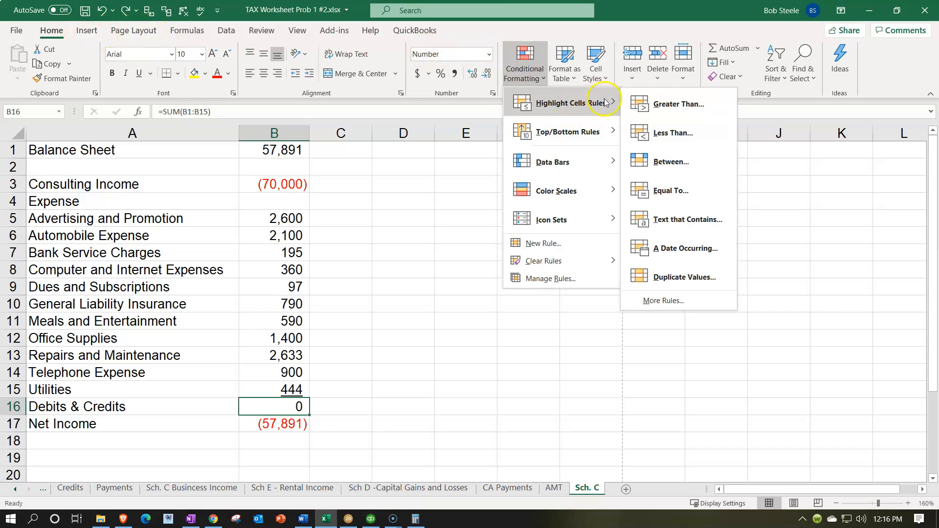
left_click(658, 160)
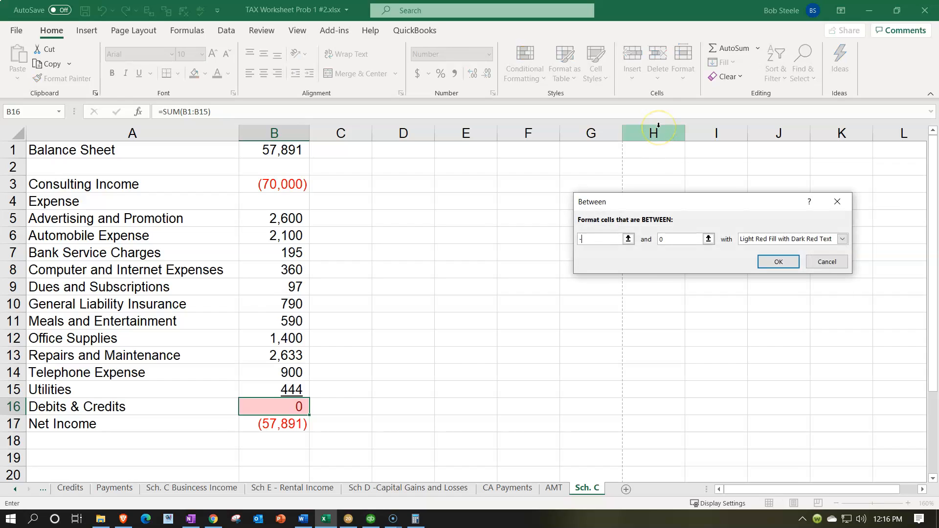
key("Tab")
left_click(841, 239)
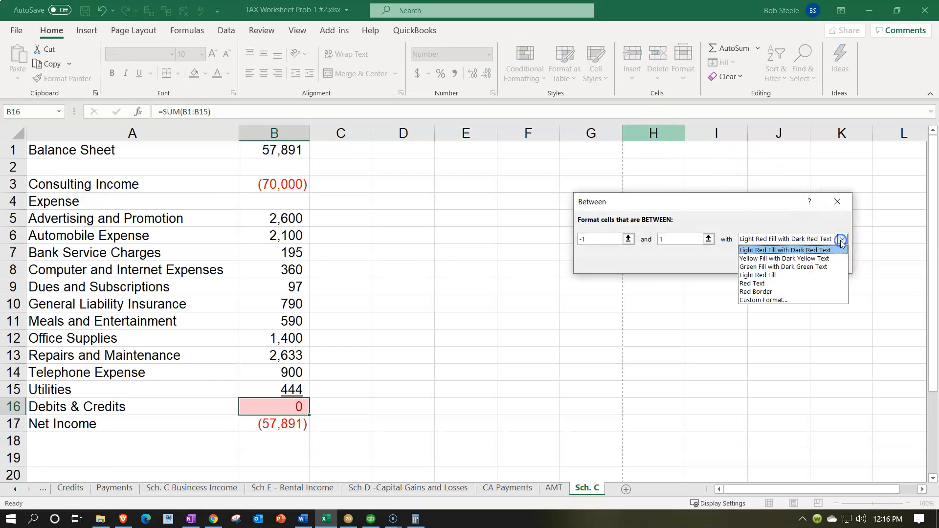
left_click(824, 267)
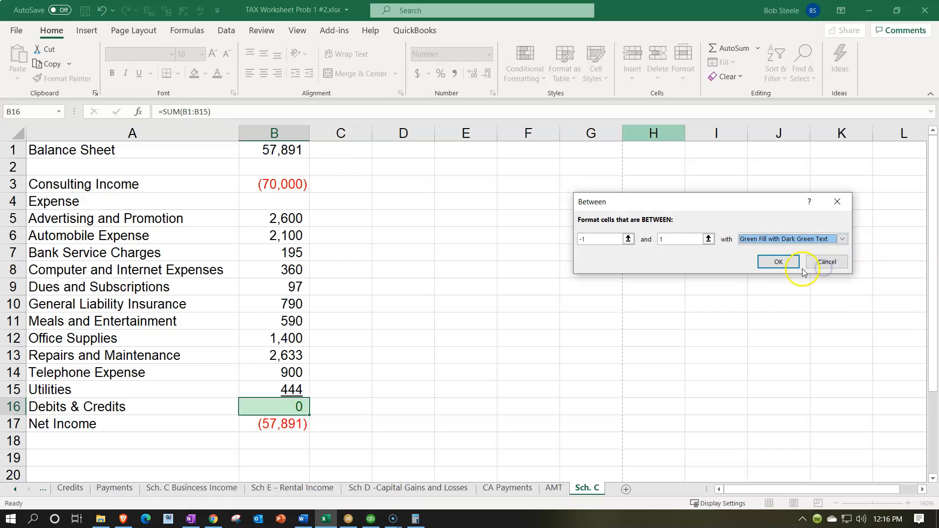
left_click(778, 262)
left_click(388, 431)
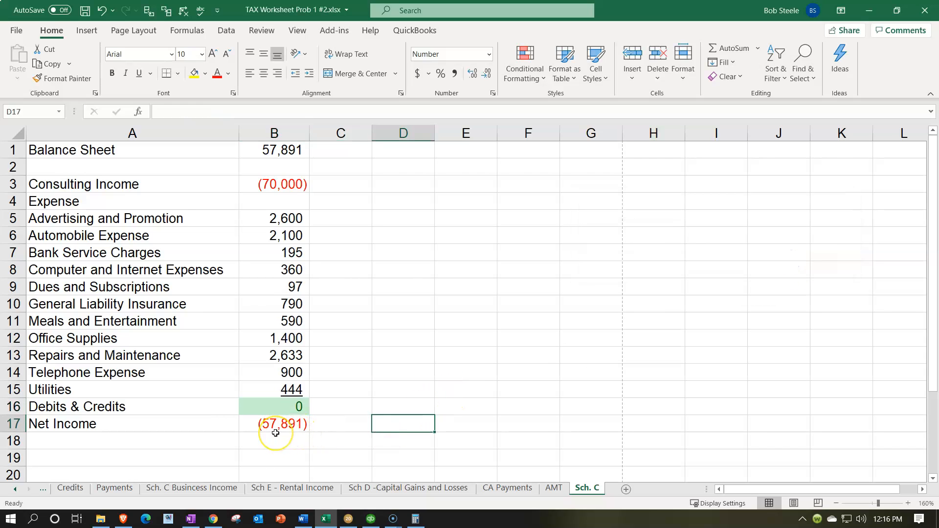
- Apply All Borders to the range A1:B15, from Balance Sheet through Utilities
left_click(264, 411)
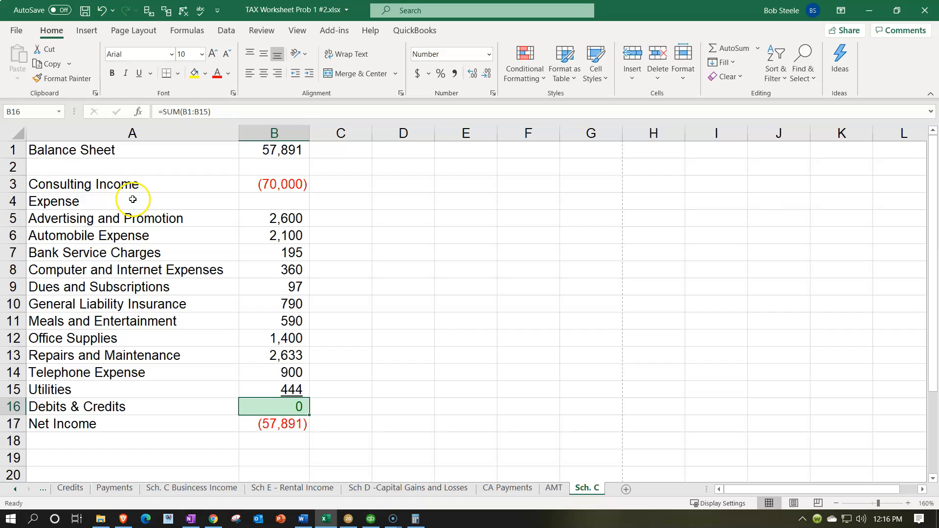
left_click_drag(96, 145, 264, 385)
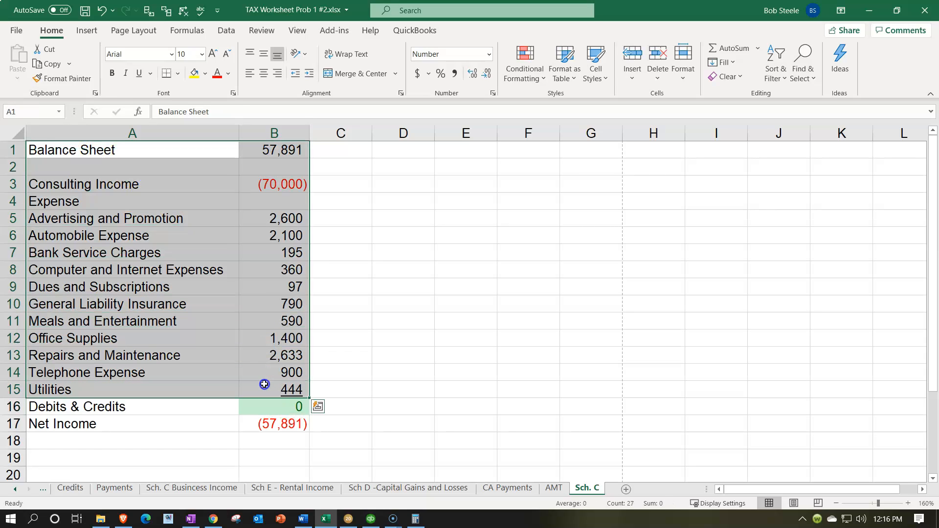
left_click(176, 74)
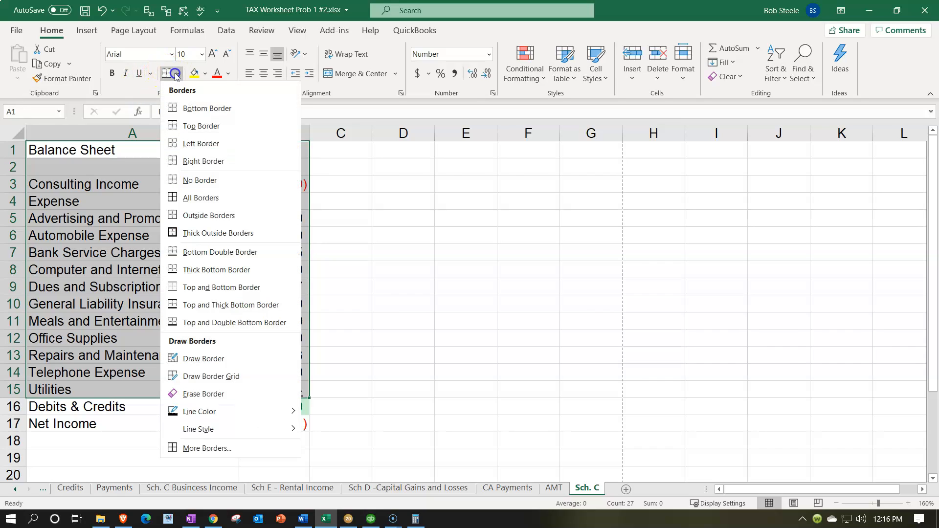
left_click(198, 199)
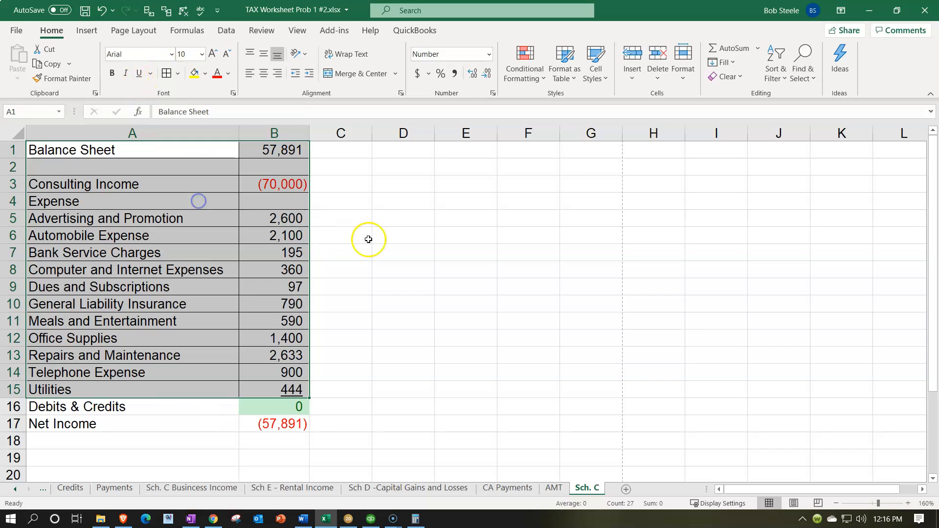
left_click(368, 239)
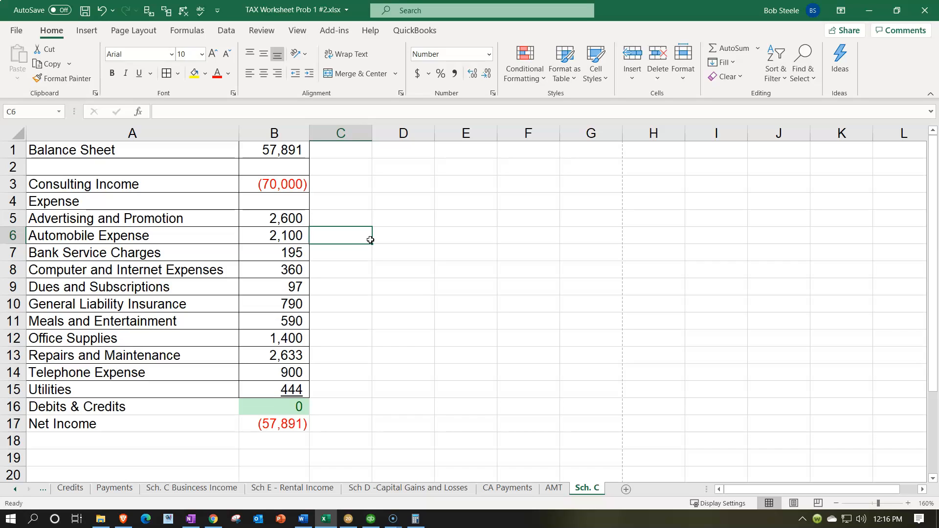
- Make the text of the entire Sch. C worksheet bold
left_click(269, 424)
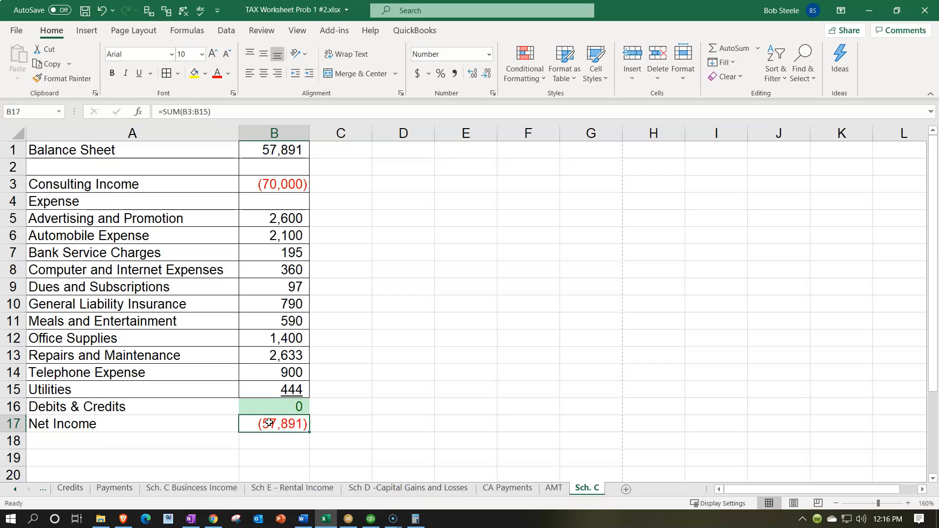
left_click(19, 133)
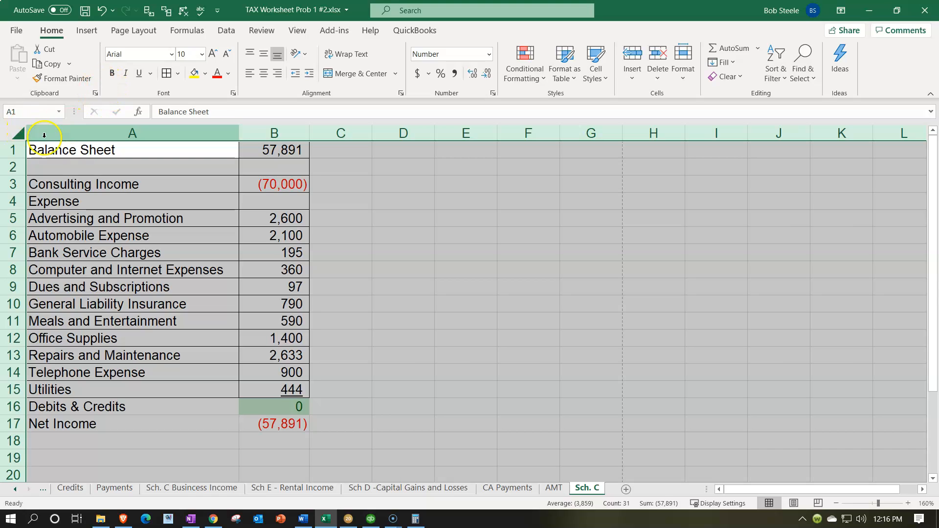
left_click(112, 72)
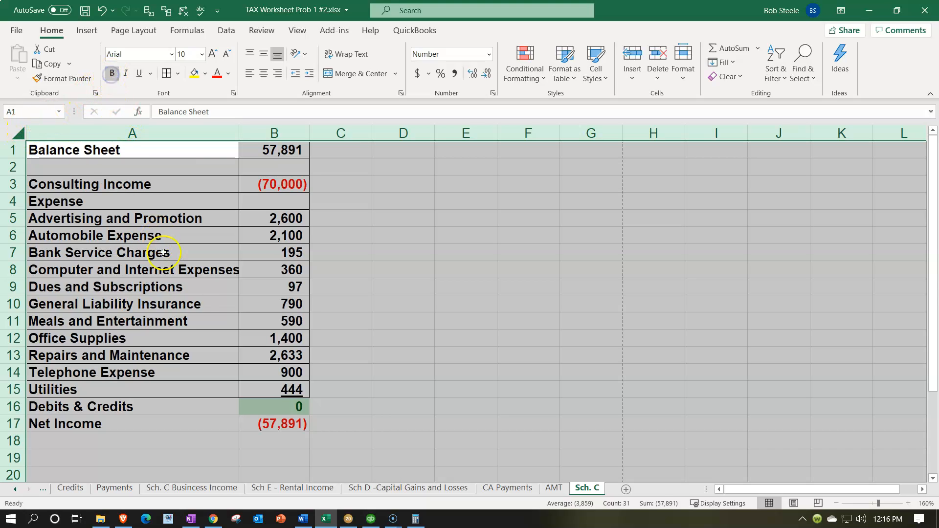
left_click(166, 262)
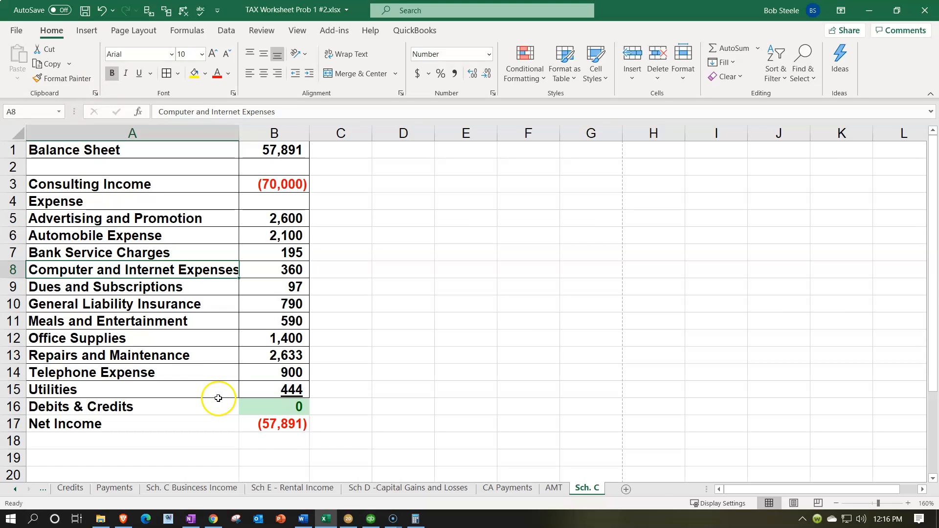